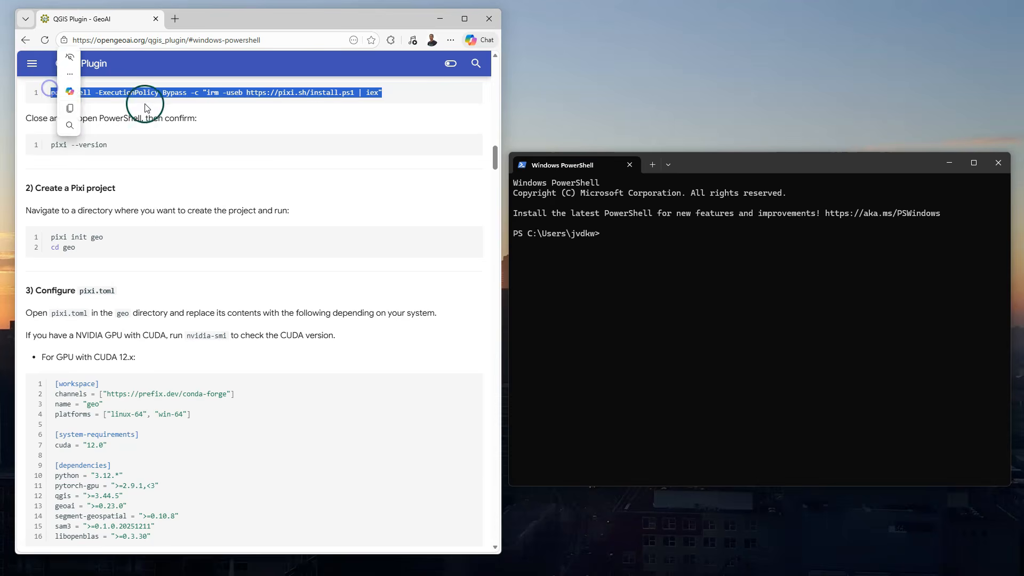
left_click(655, 240)
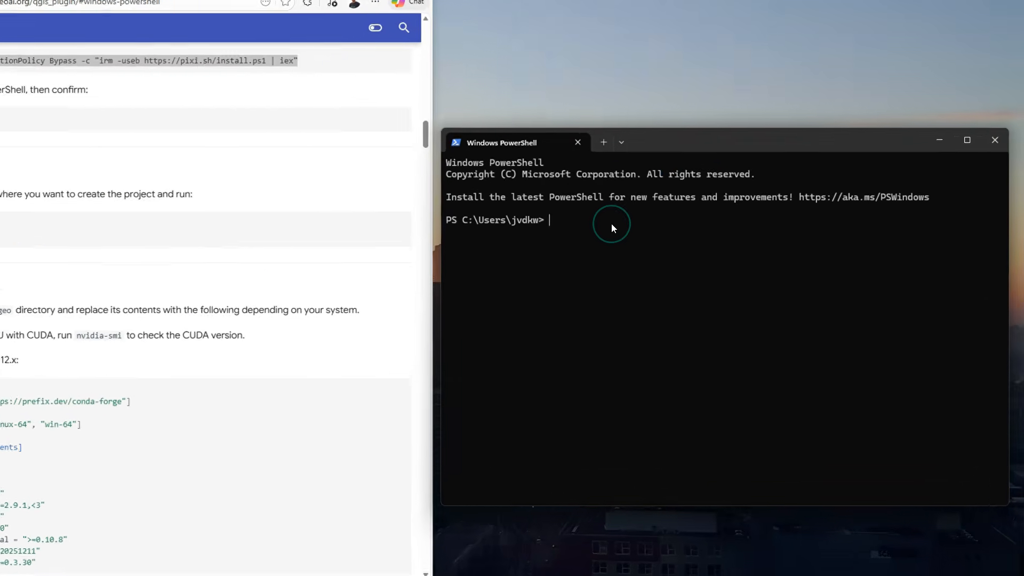
type("powershell -ExecutionPolicy Bypass -c \"irm -useb https://pixi.sh/install.ps1 | iex\"")
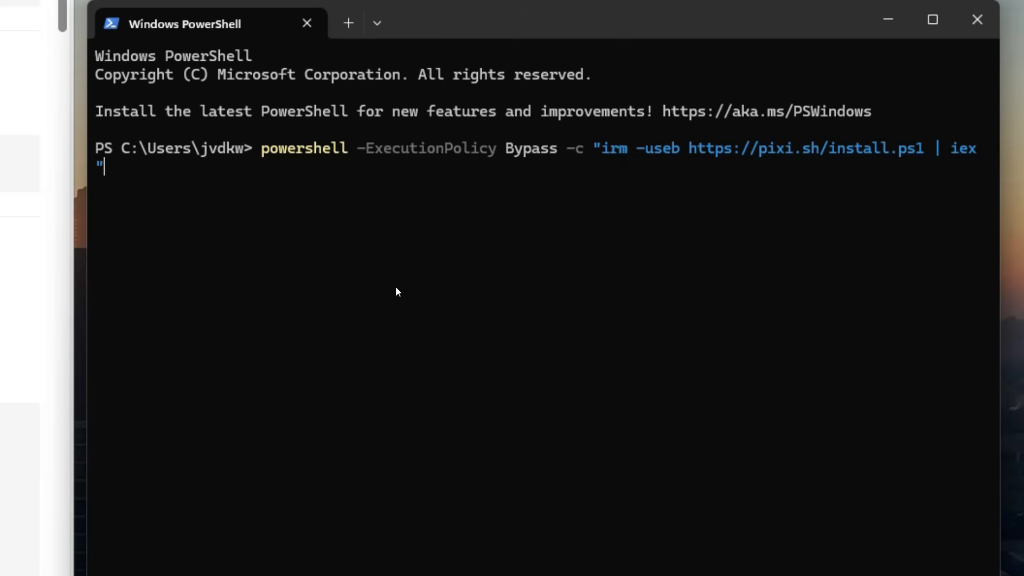
key("Return")
left_click(409, 283)
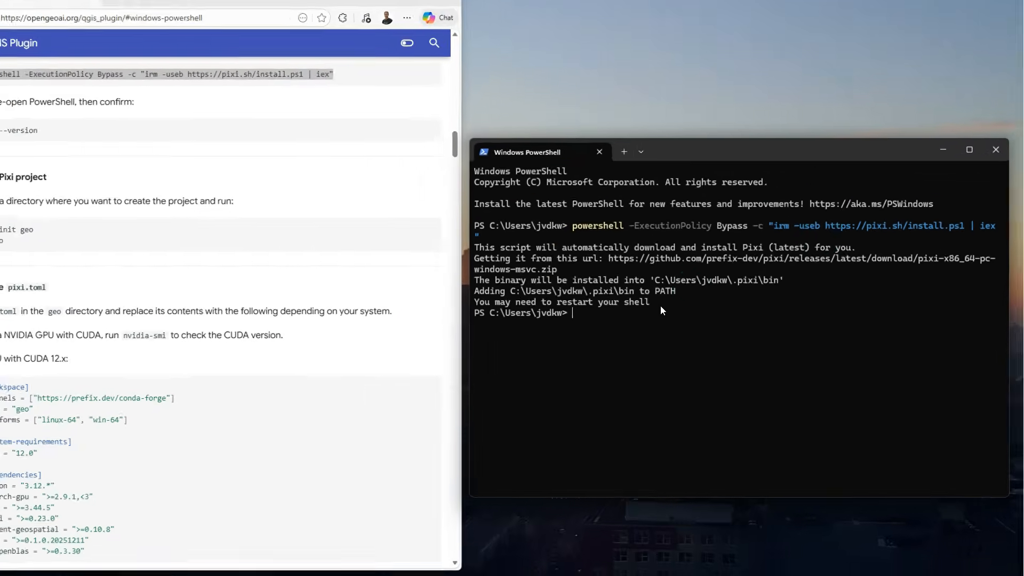
- Close the PowerShell window and open a new PowerShell session
left_click(913, 188)
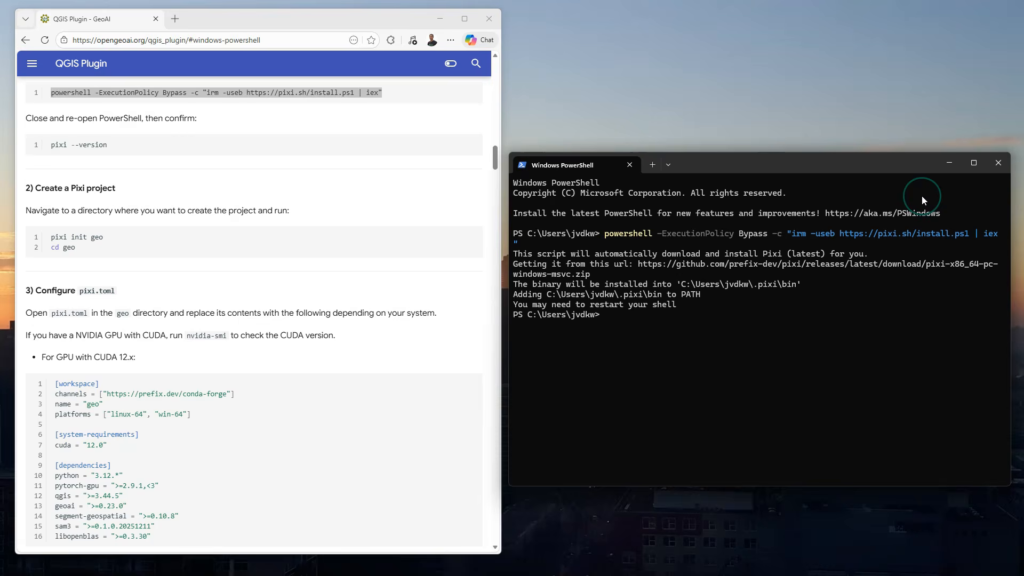
left_click(1000, 162)
left_click(361, 571)
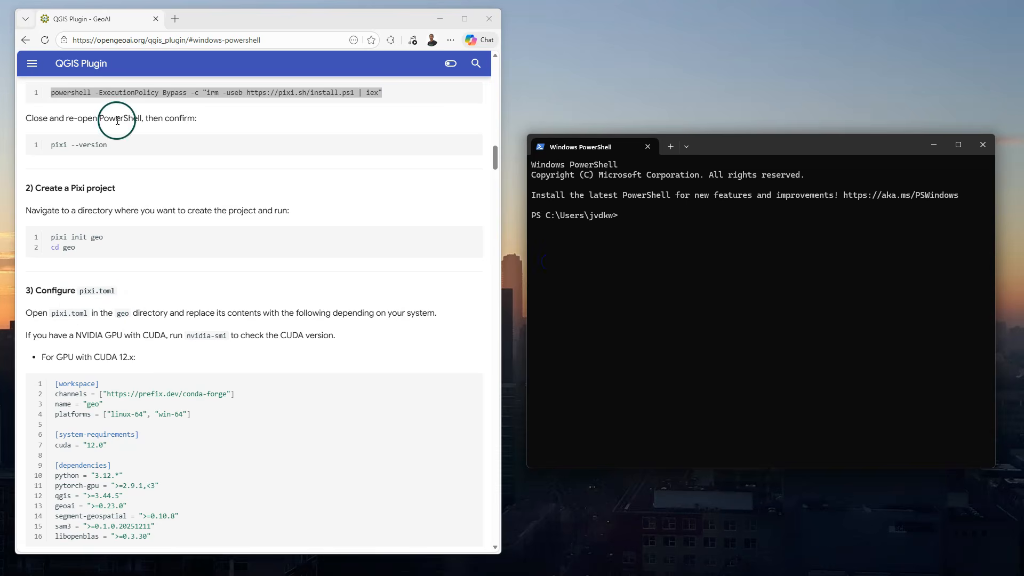
- Check the Pixi installation by running the guide's pixi --version command in PowerShell
left_click_drag(116, 144, 51, 158)
key("ctrl+c")
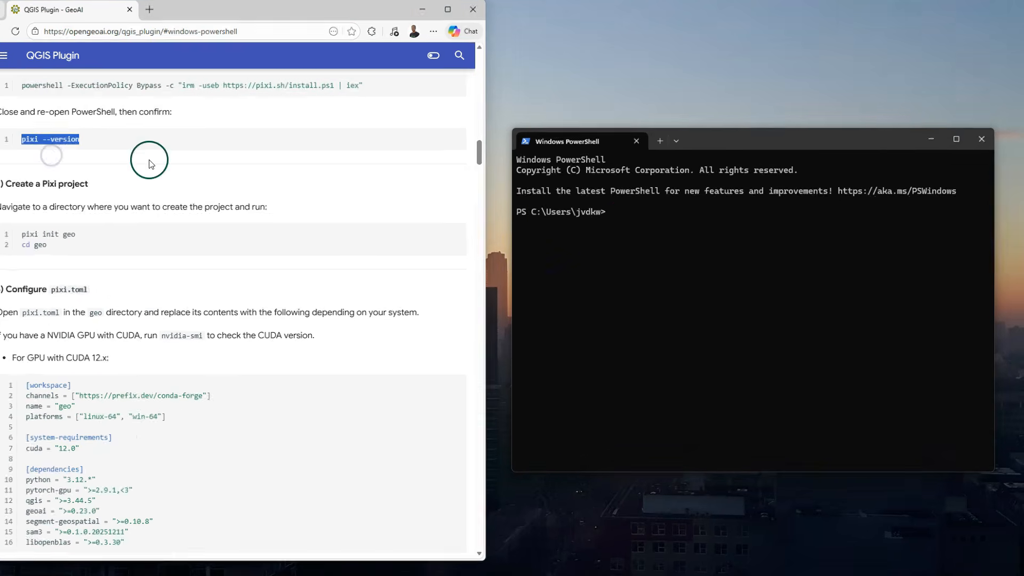
right_click(677, 209)
key("Return")
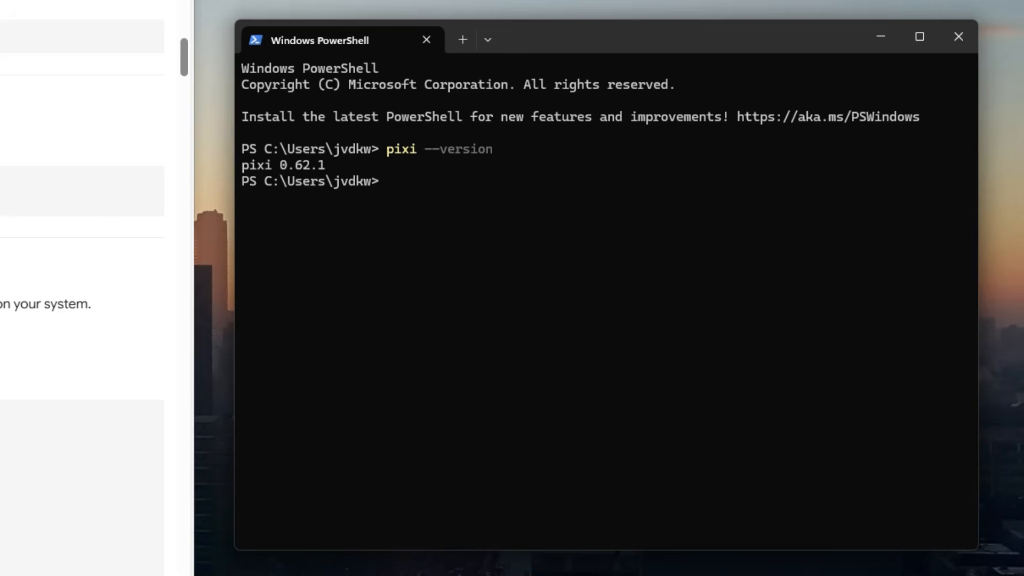
- Create a directory named pixiprojects in the user's home folder and change into it
type("md pixiprojects")
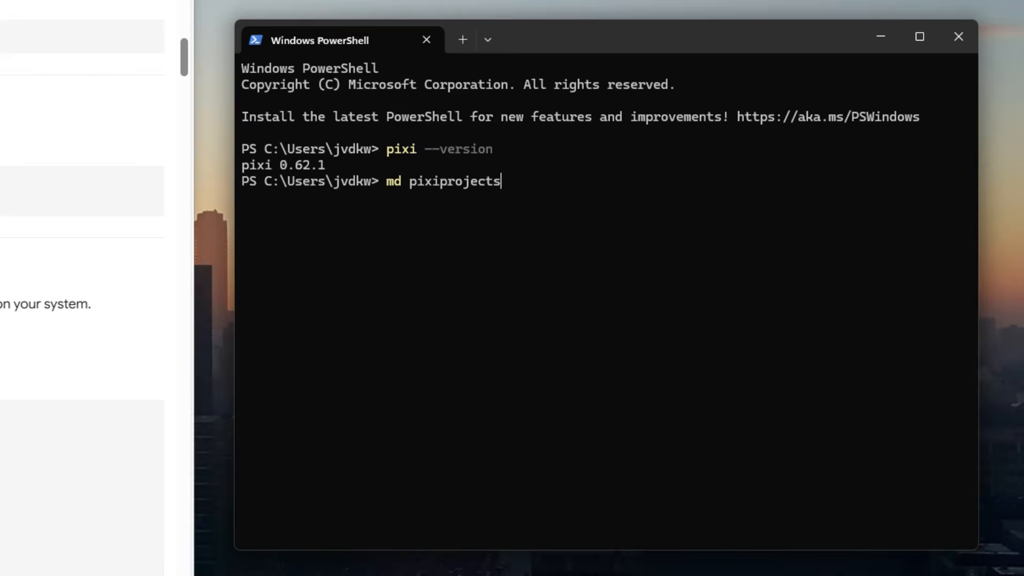
key("Return")
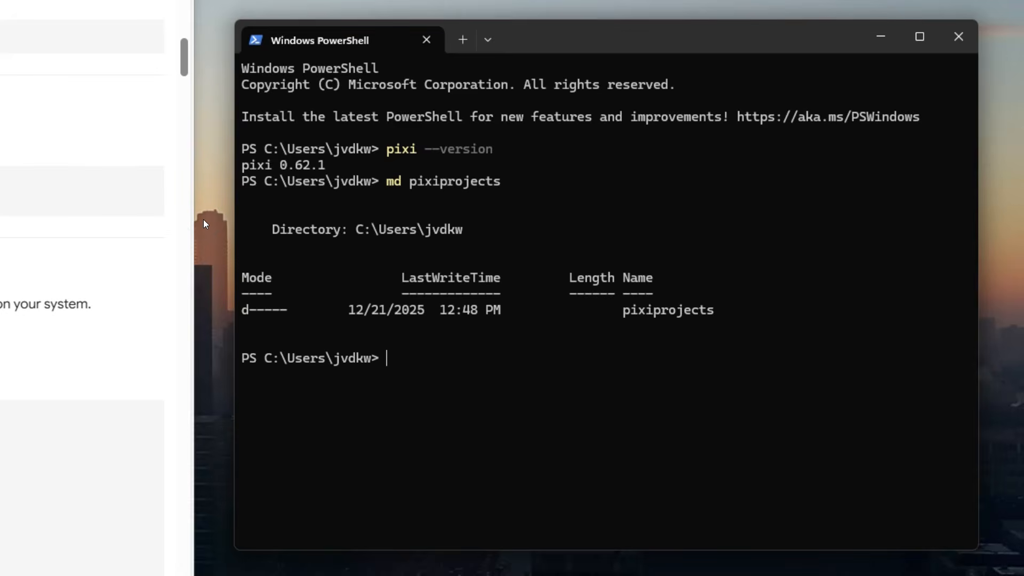
type("cd pix")
key("Tab")
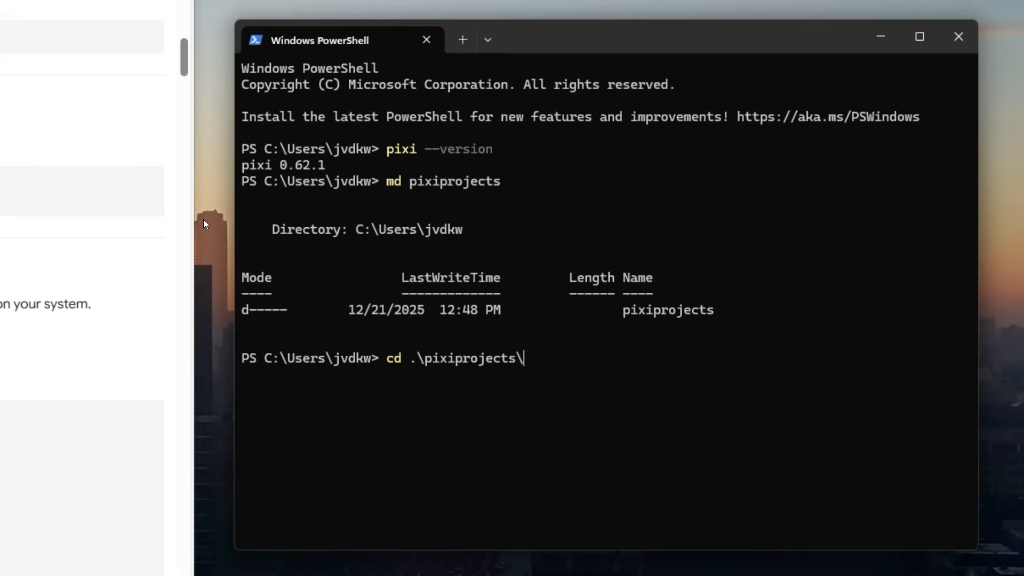
key("Return")
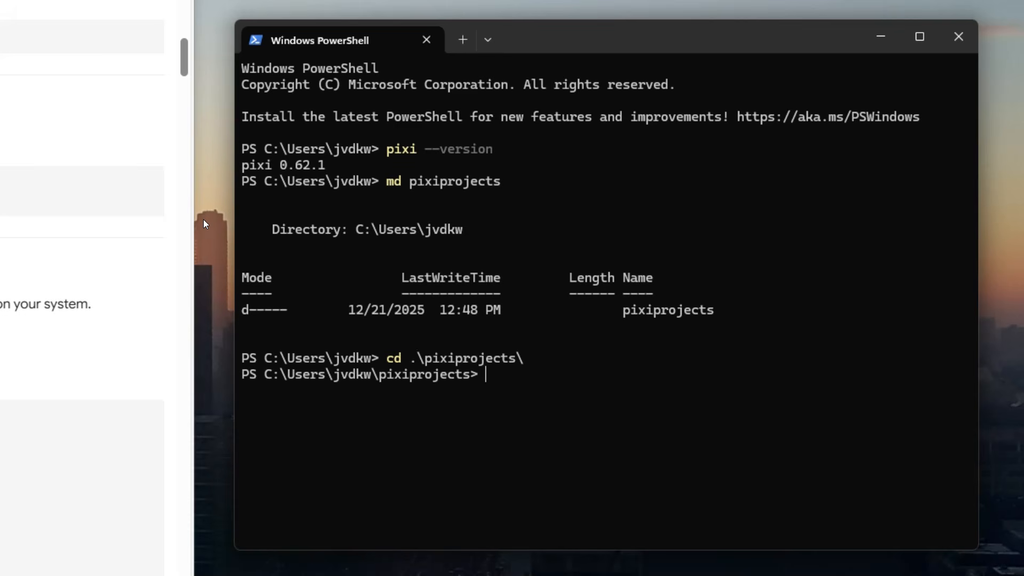
- Initialize a Pixi project named geo with pixi init and change into its folder
type("pixi init geo")
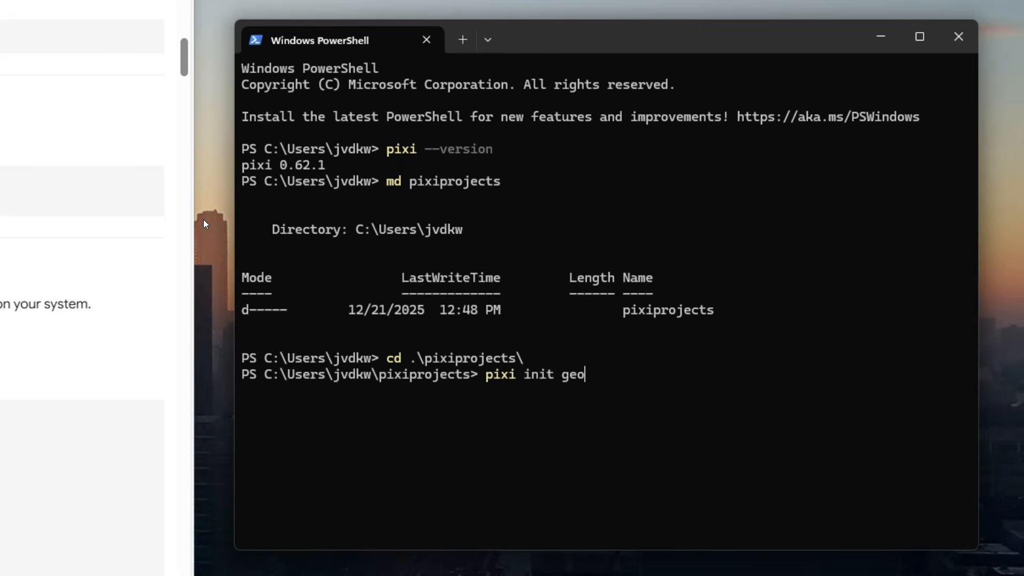
key("Return")
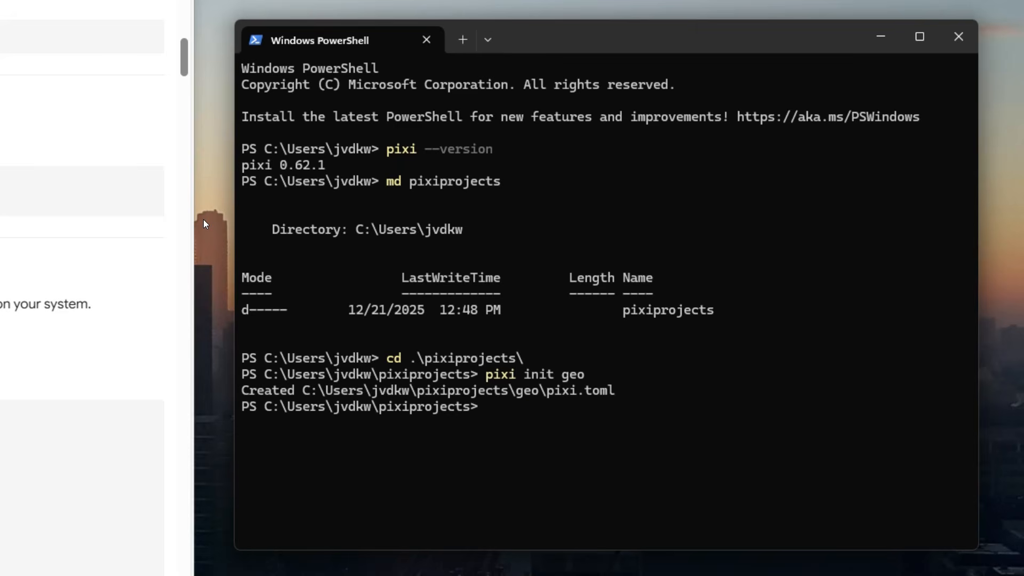
type("cd geo")
key("Return")
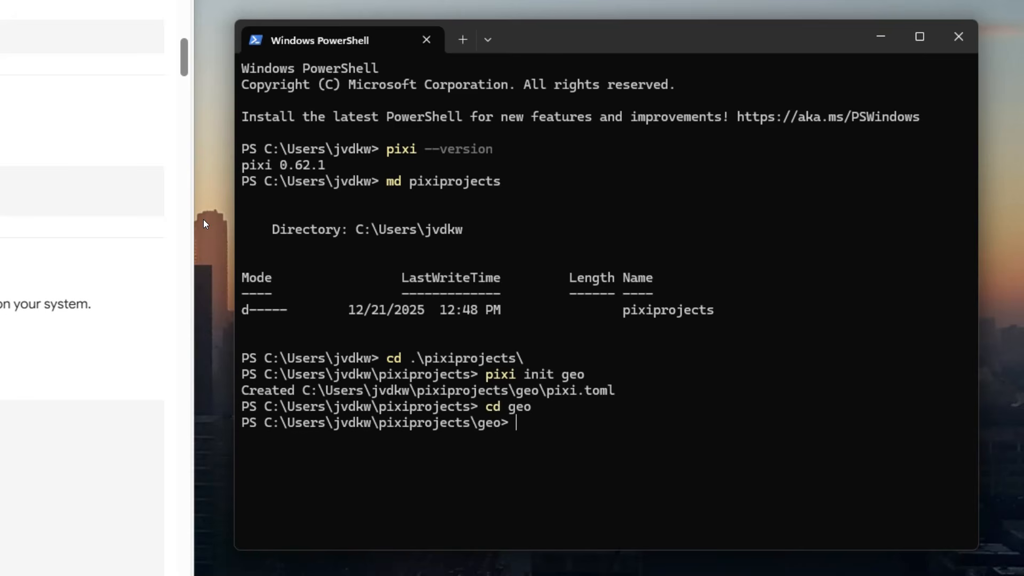
- List the contents of the geo folder and open pixi.toml in Notepad
type("dir")
key("Return")
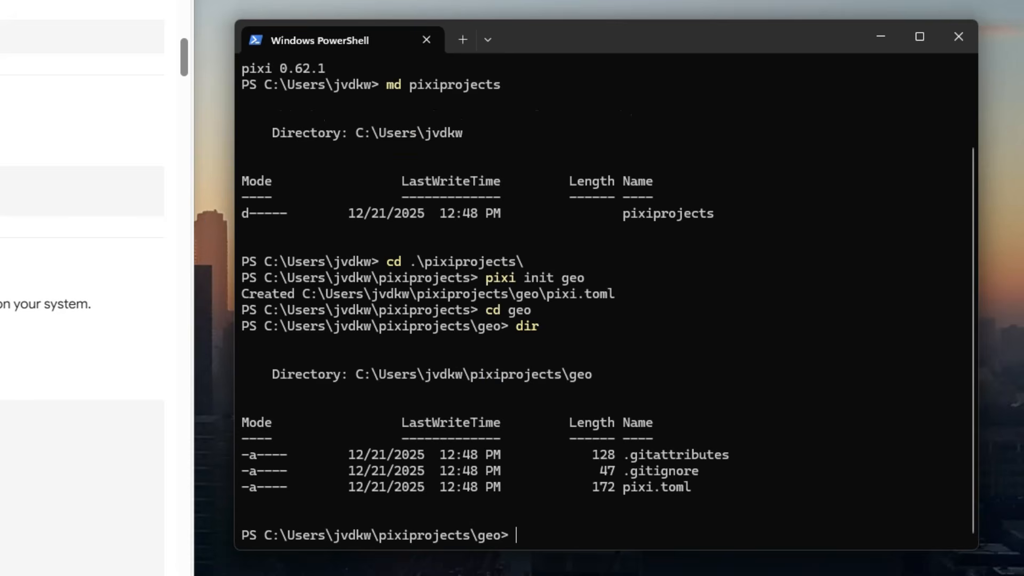
scroll(81, 288, "down", 5)
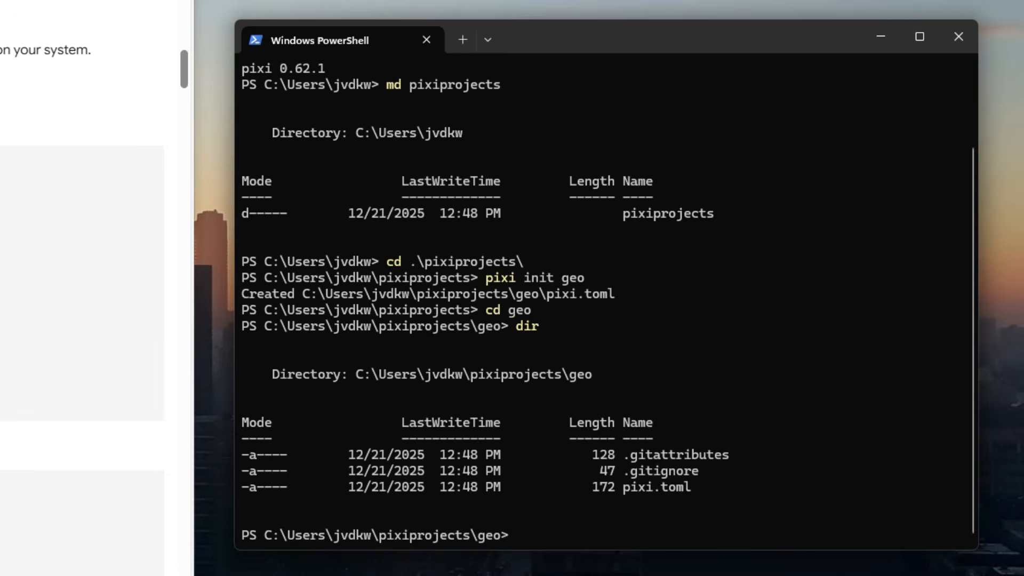
type("notepad .\\pixi.toml")
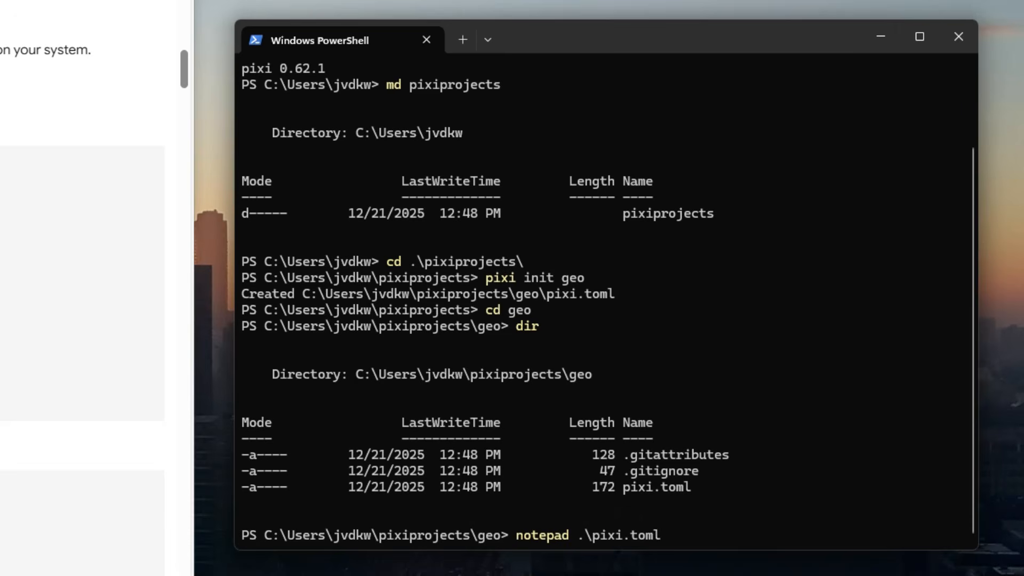
key("Return")
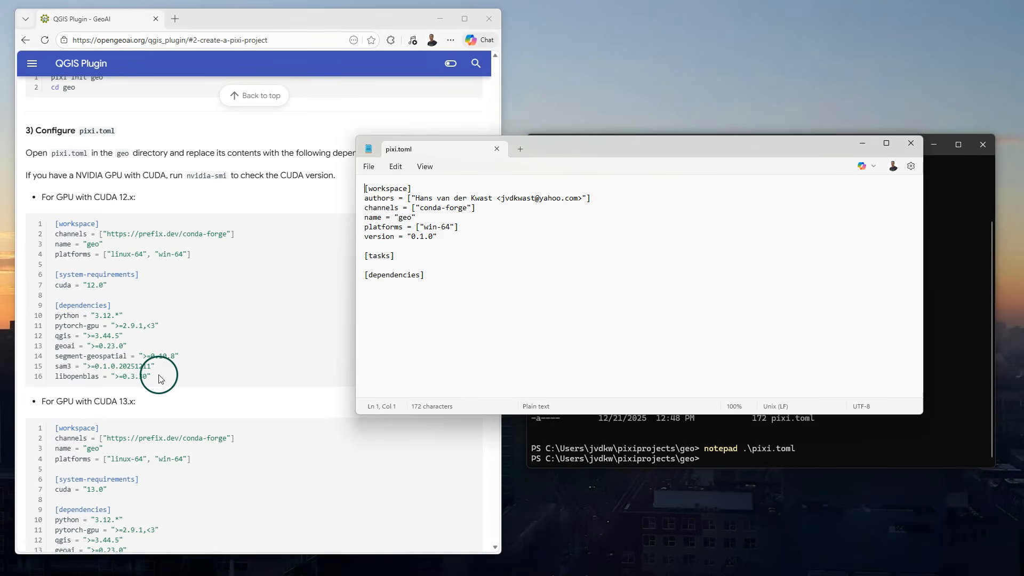
- Run nvidia-smi in PowerShell and examine the CUDA version reported in the output's header
left_click_drag(159, 379, 44, 241)
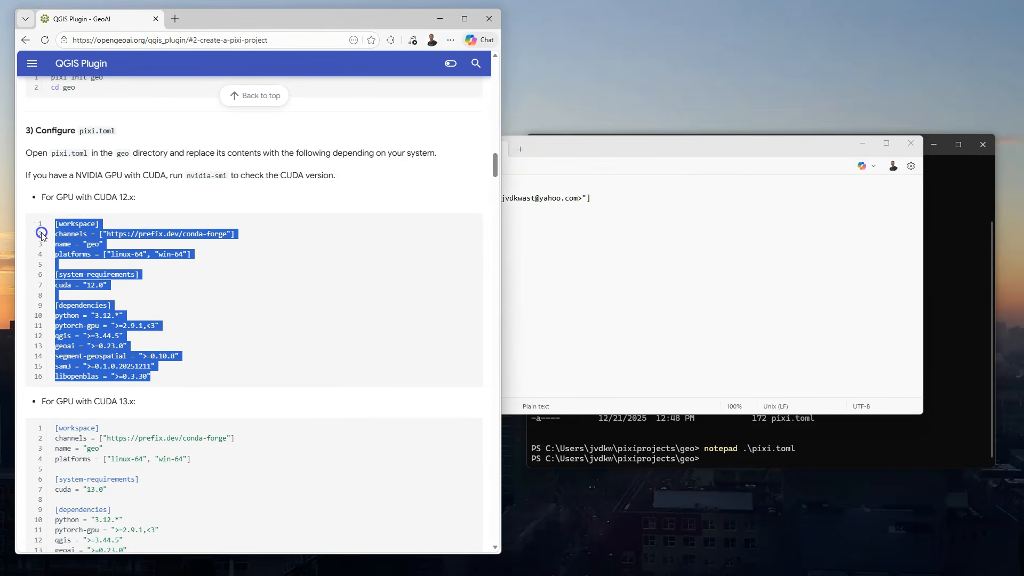
left_click(306, 294)
left_click(186, 177)
left_click_drag(186, 177, 226, 177)
key("ctrl+c")
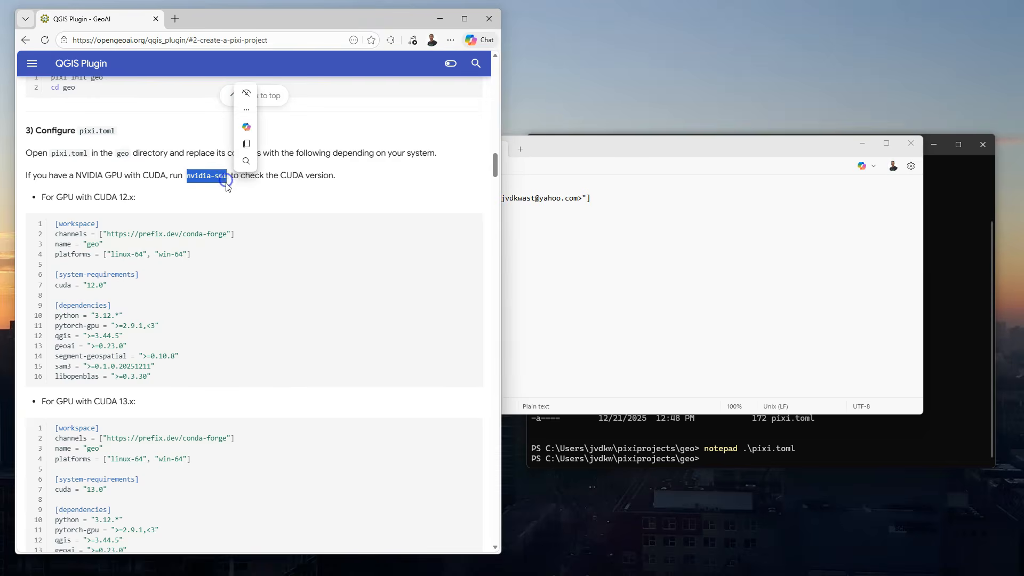
left_click(779, 459)
key("ctrl+v")
key("Return")
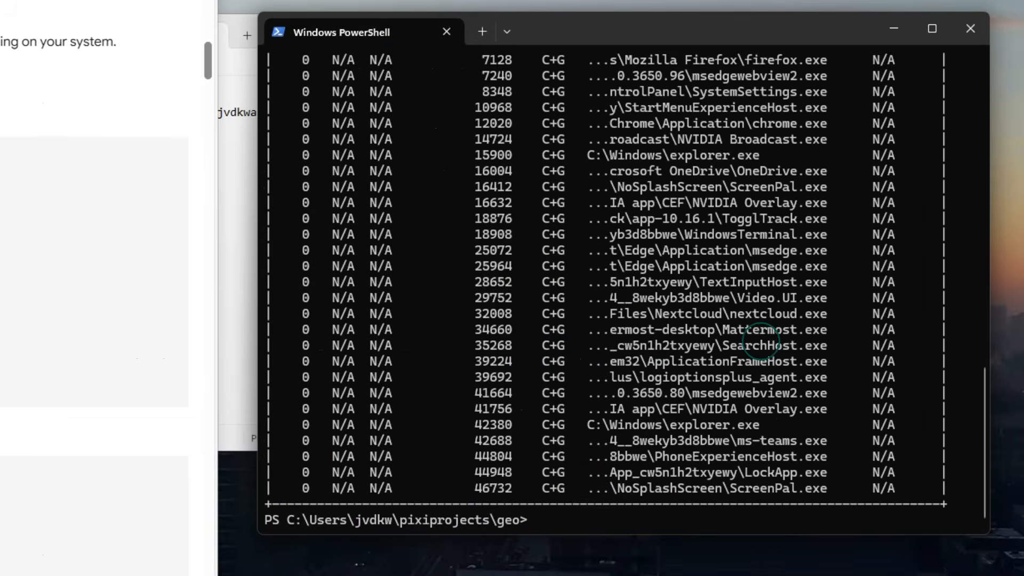
scroll(747, 350, "up", 1)
scroll(606, 347, "up", 6)
scroll(592, 342, "up", 1)
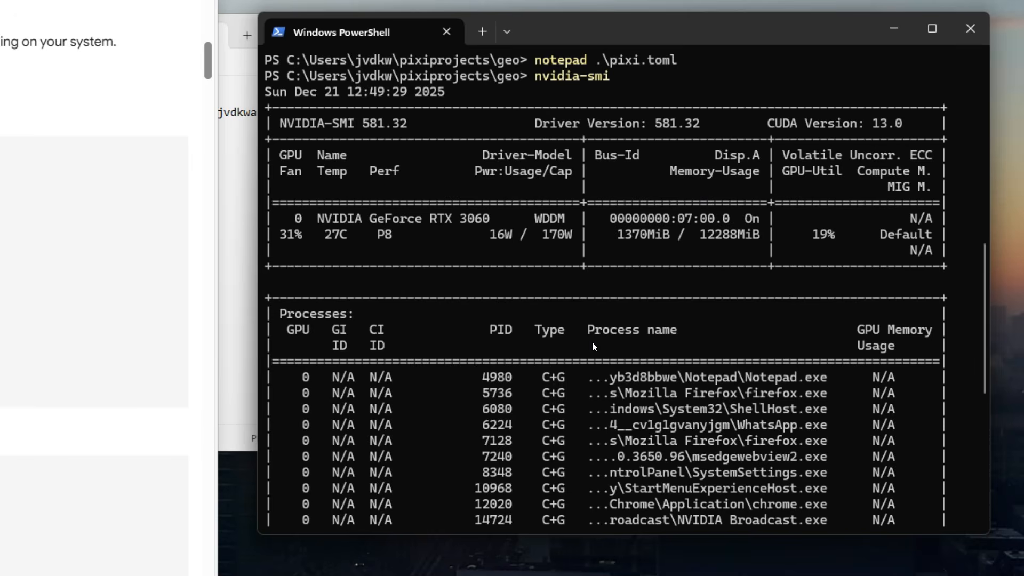
left_click_drag(768, 124, 904, 123)
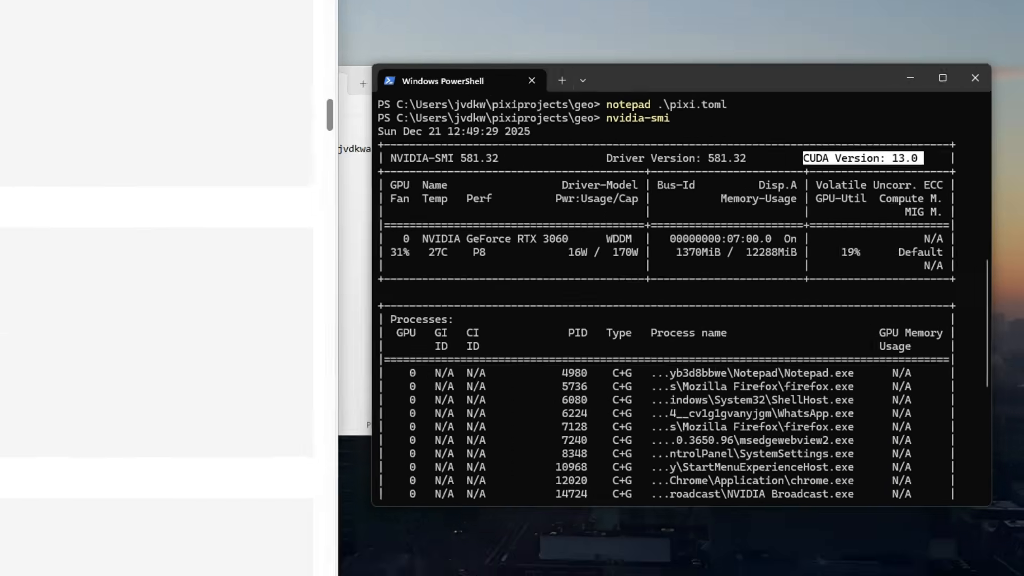
- Replace the entire contents of pixi.toml with the guide's "For GPU with CUDA 13.x" configuration and save the file
left_click_drag(151, 421, 53, 272)
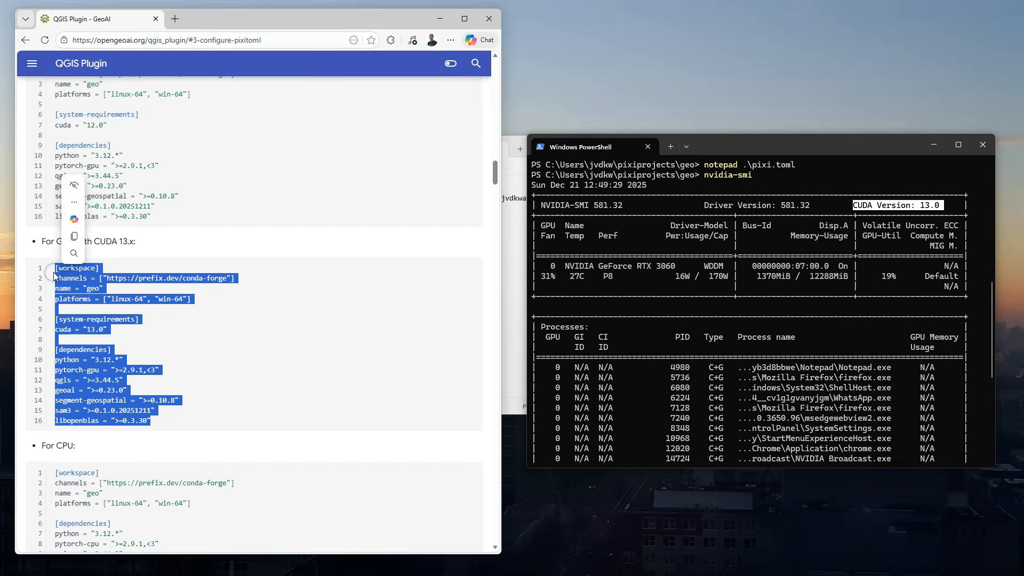
key("ctrl+c")
key("alt+Tab")
key("ctrl+a")
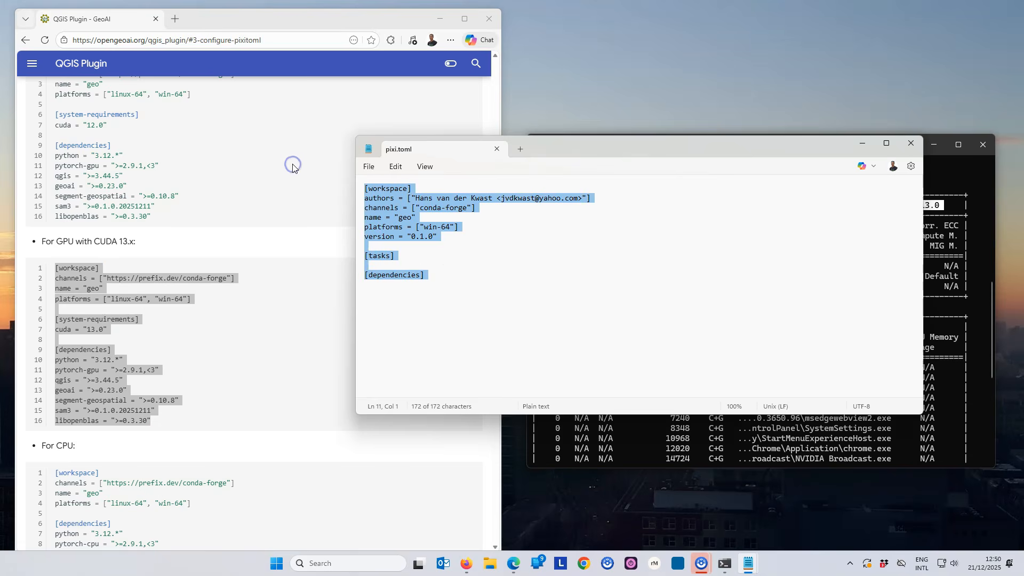
key("ctrl+v")
left_click(368, 166)
left_click(380, 270)
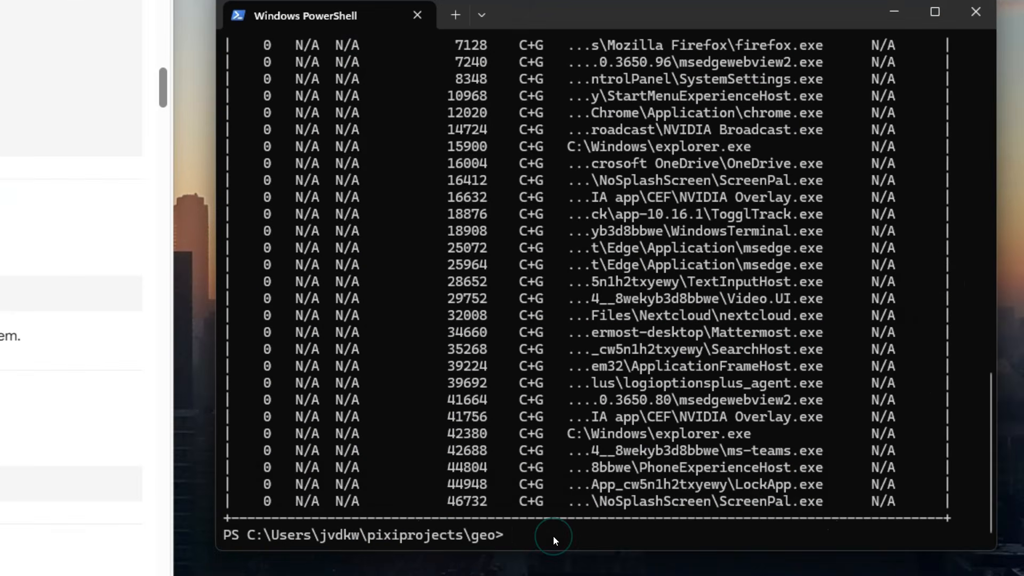
- Install the environment with pixi install, and upgrade the package with pixi run pip install -U segment-geospatial
type("pixi install")
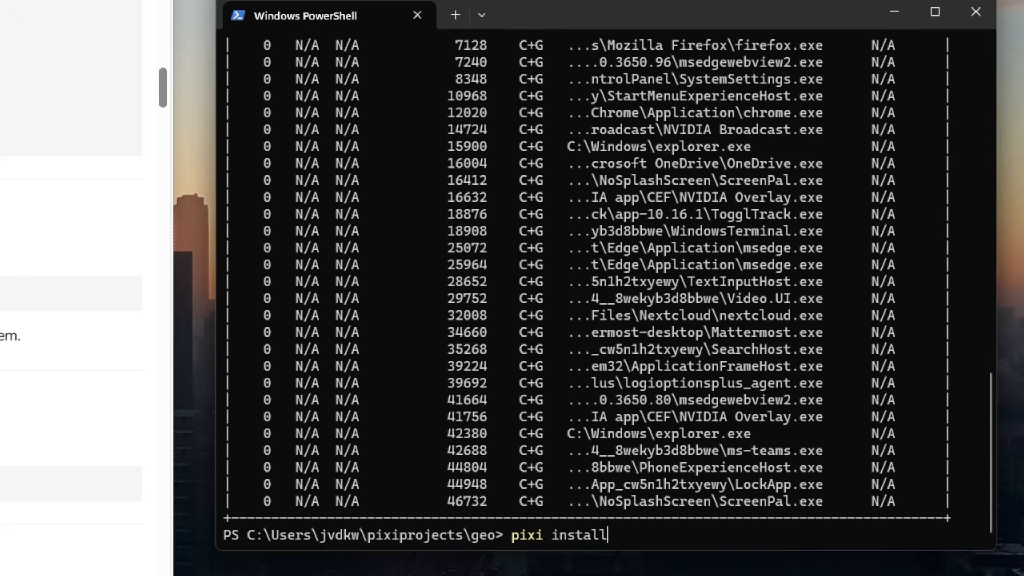
key("Return")
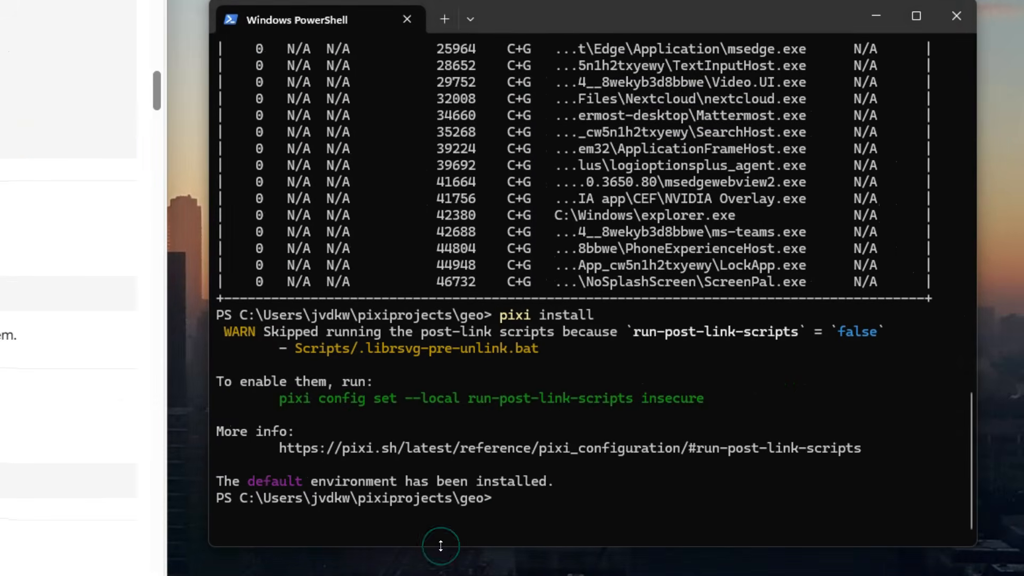
key("ctrl+v")
key("Return")
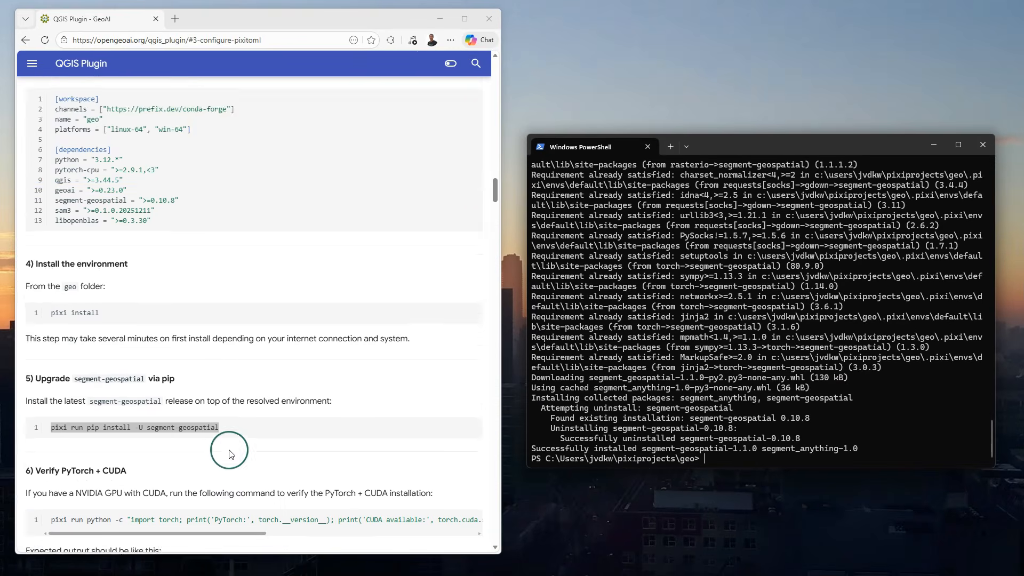
- Run the guide's "Verify PyTorch + CUDA" Python command in PowerShell to check the PyTorch version, CUDA availability and GPU
scroll(229, 451, "down", 3)
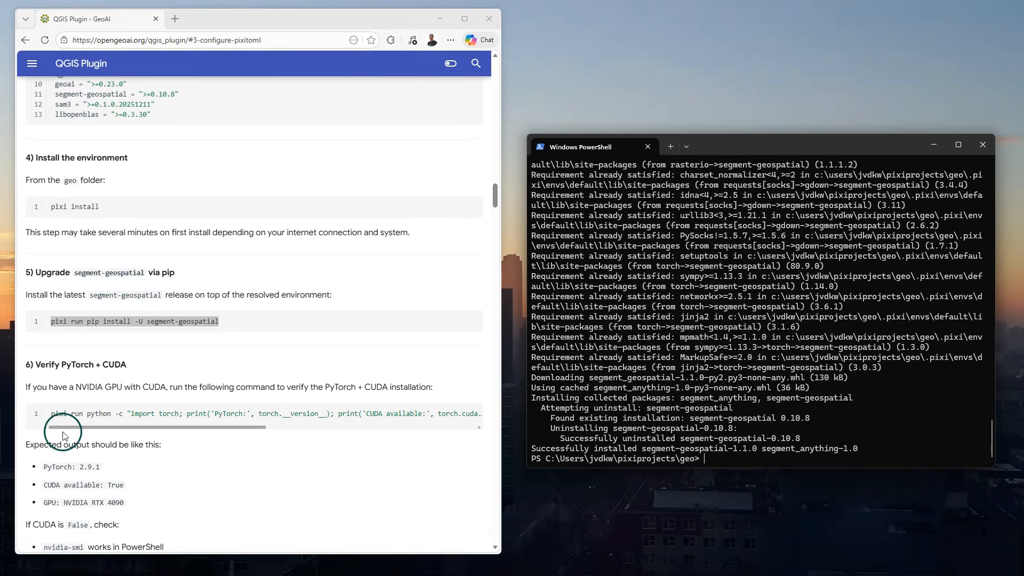
left_click_drag(49, 414, 476, 417)
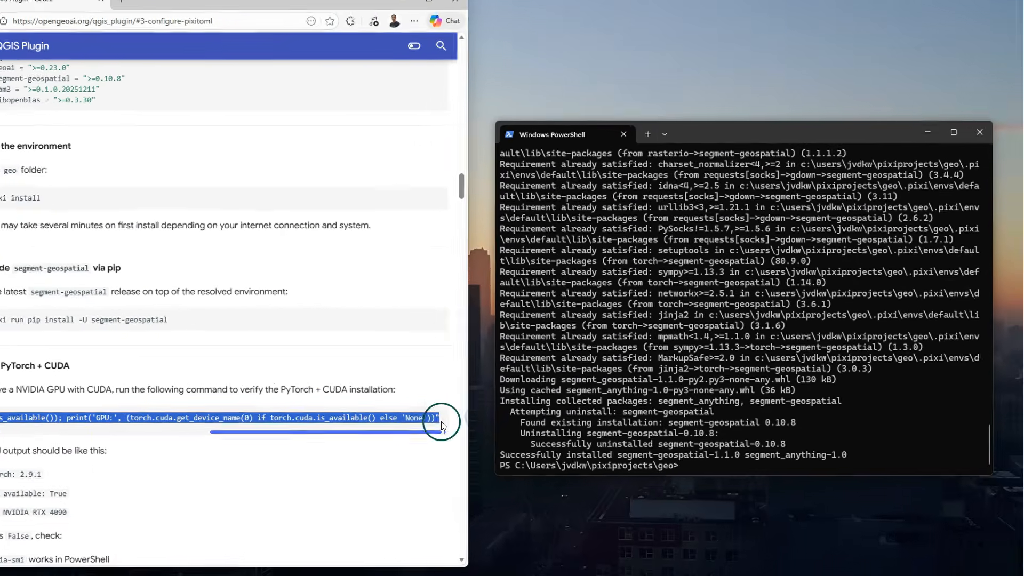
key("ctrl+c")
right_click(645, 392)
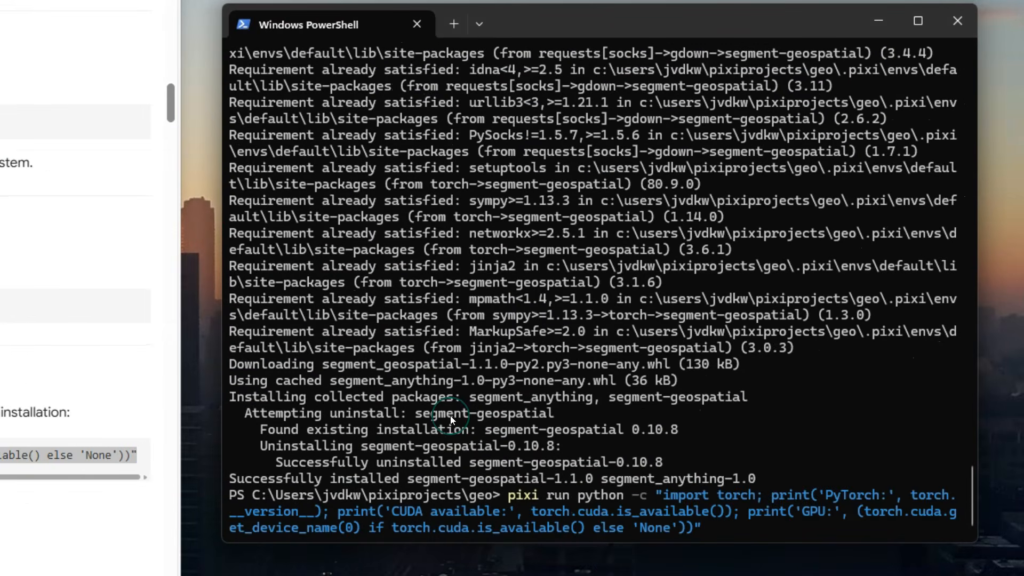
key("Return")
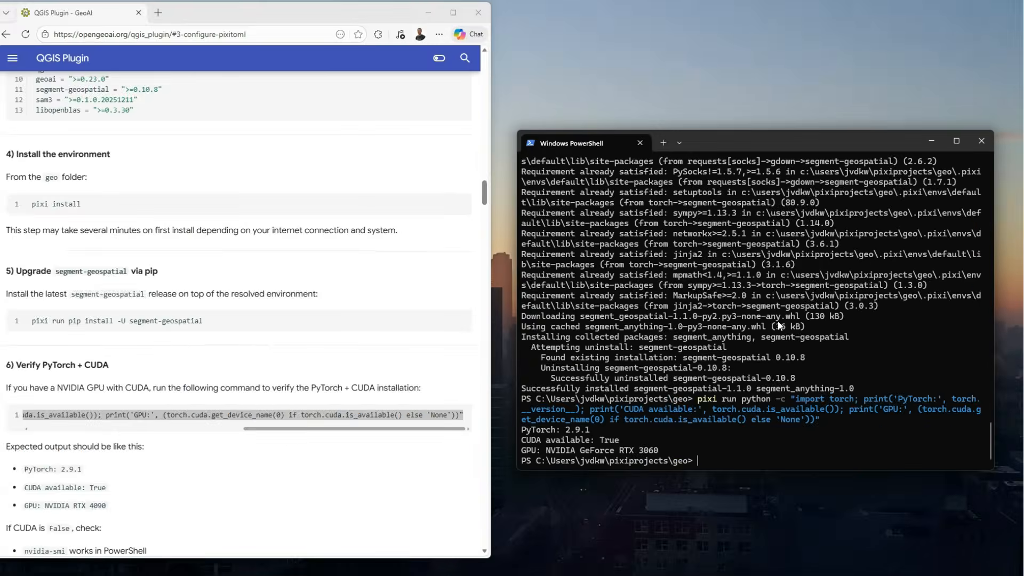
- Run pixi run hf auth login in PowerShell and enter the Hugging Face access token to authenticate
scroll(130, 354, "down", 6)
left_click_drag(128, 356, 29, 368)
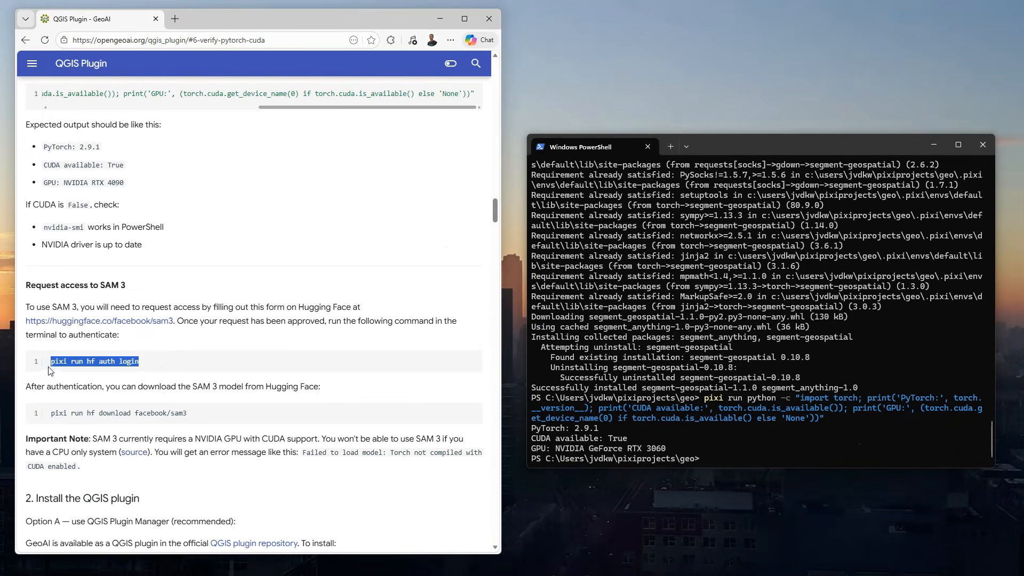
left_click(672, 455)
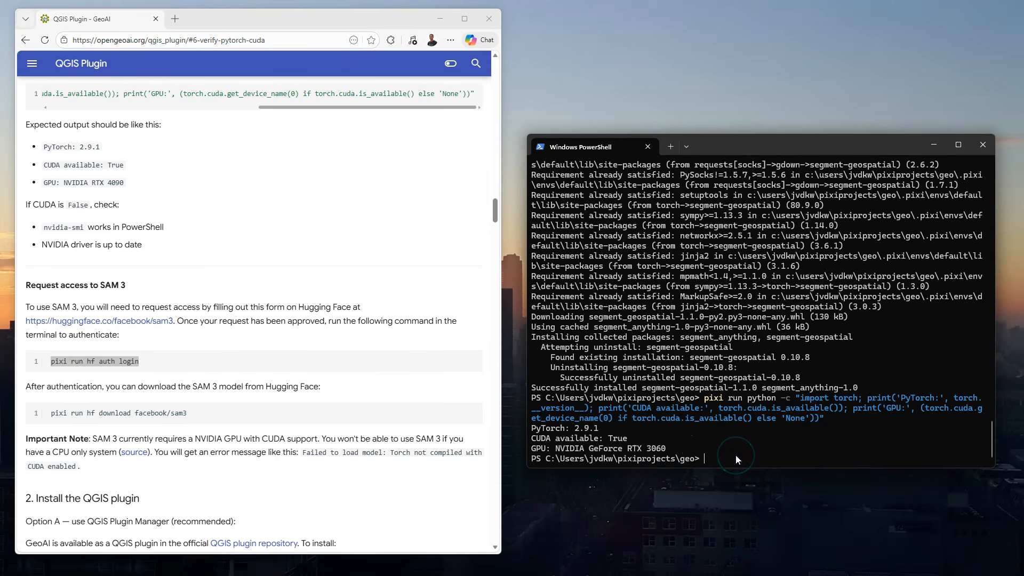
key("ctrl+v")
key("Return")
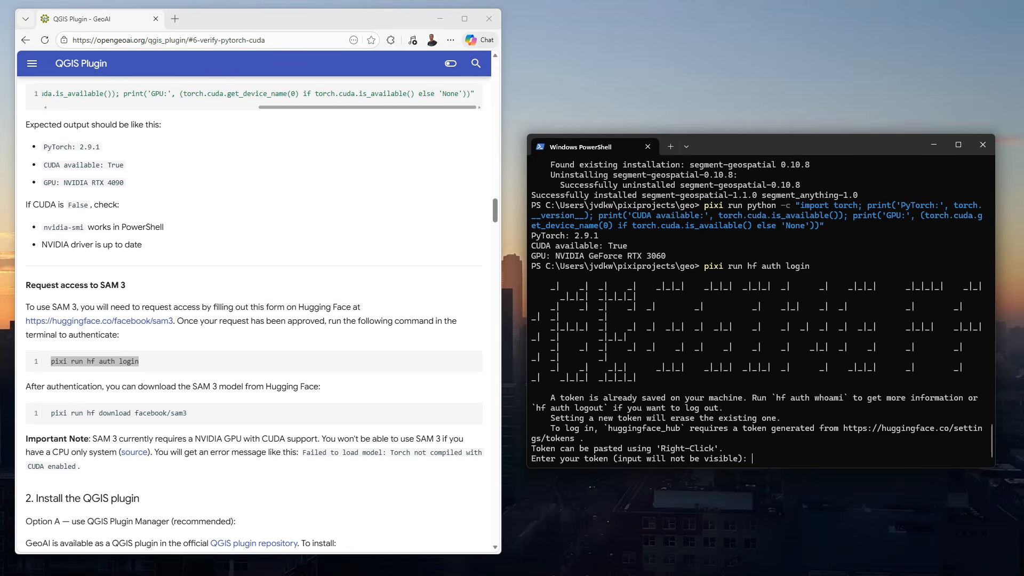
right_click(840, 449)
key("Return")
key("Return")
- Download the SAM 3 model with pixi run hf download facebook/sam3, and launch QGIS with pixi run qgis
right_click(625, 499)
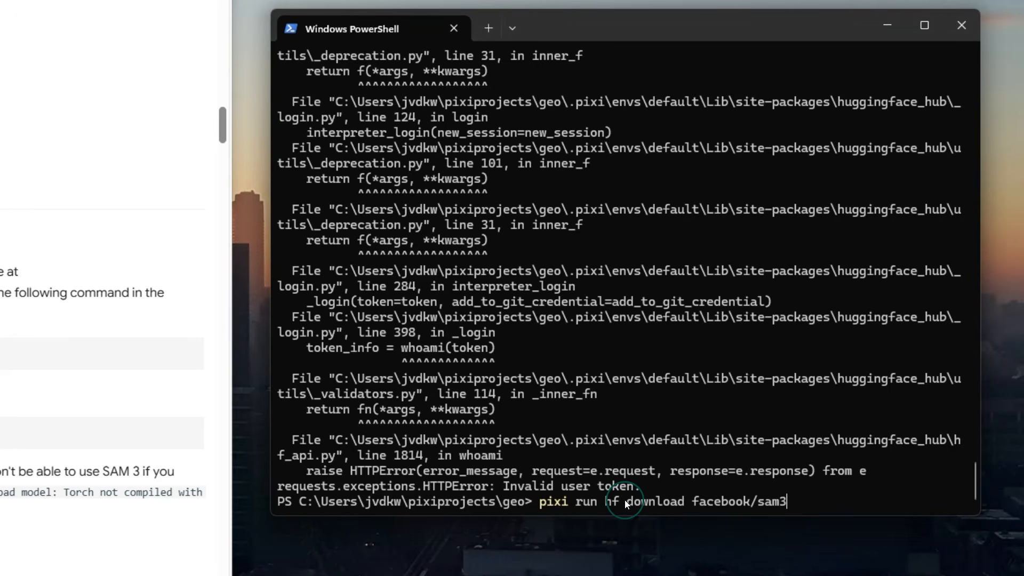
key("Return")
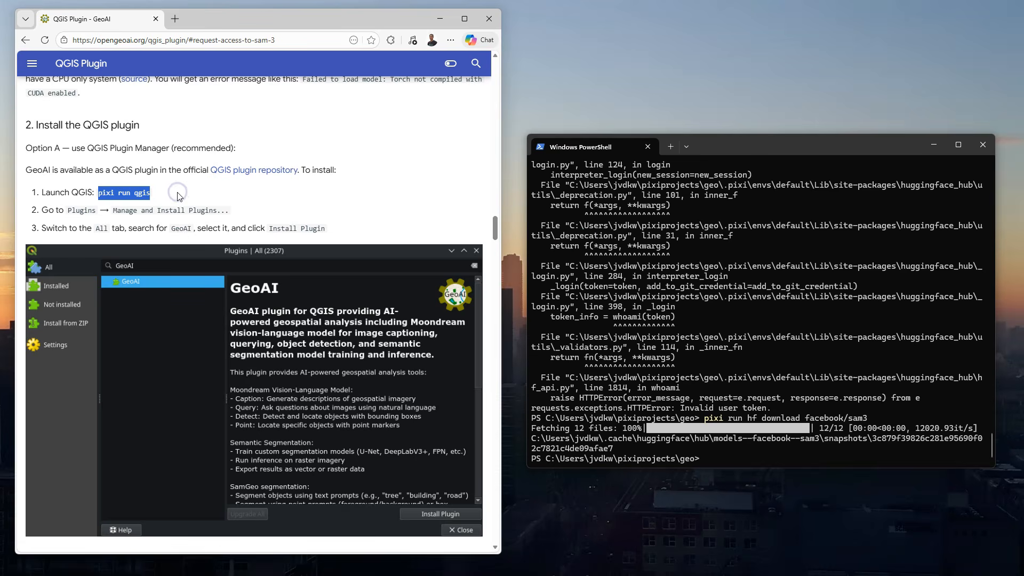
left_click(739, 457)
key("ctrl+v")
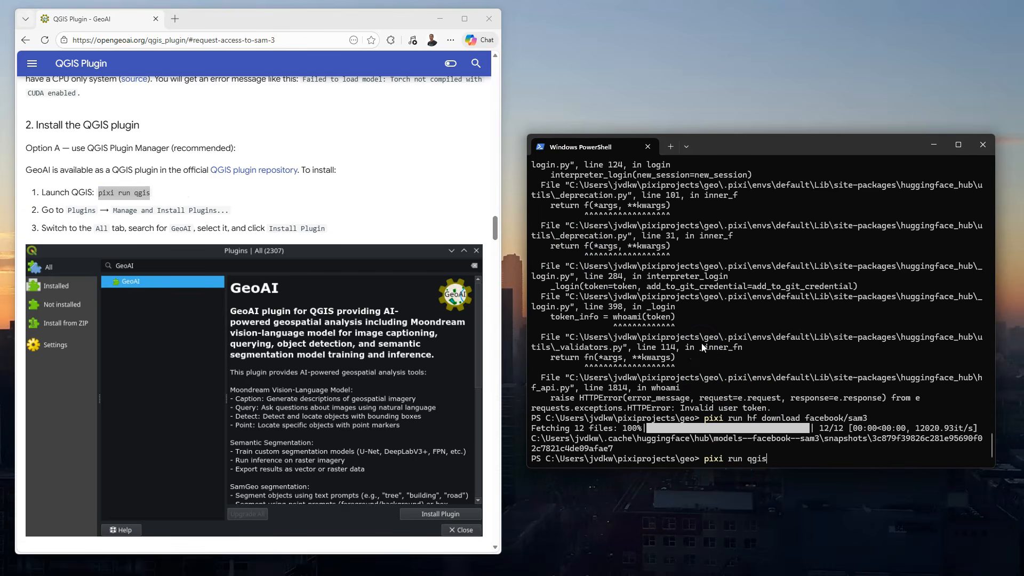
key("Return")
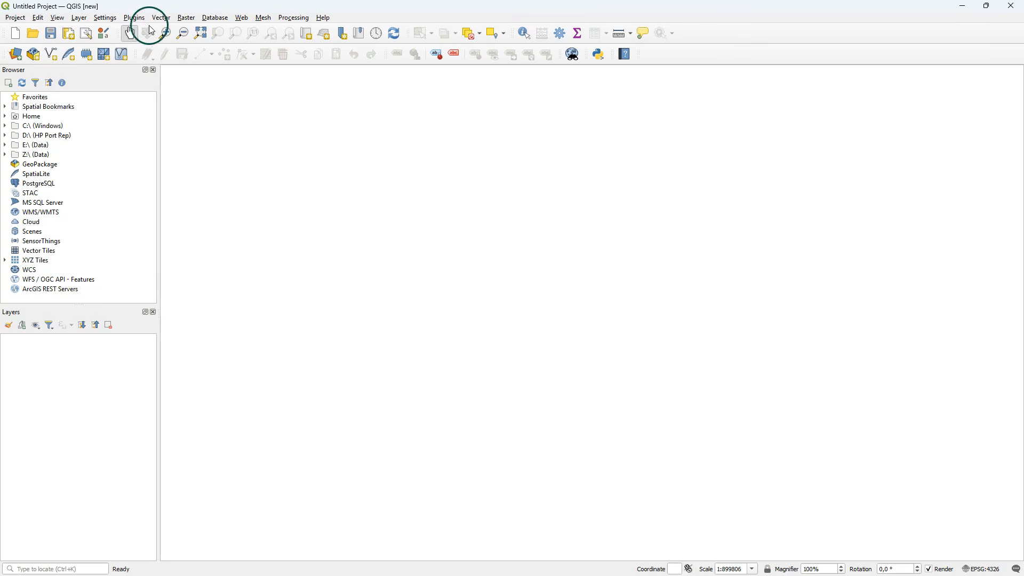
- Search the QGIS plugin repository for geoai, try to install the GeoAI plugin, and review the details of the load error
left_click(134, 17)
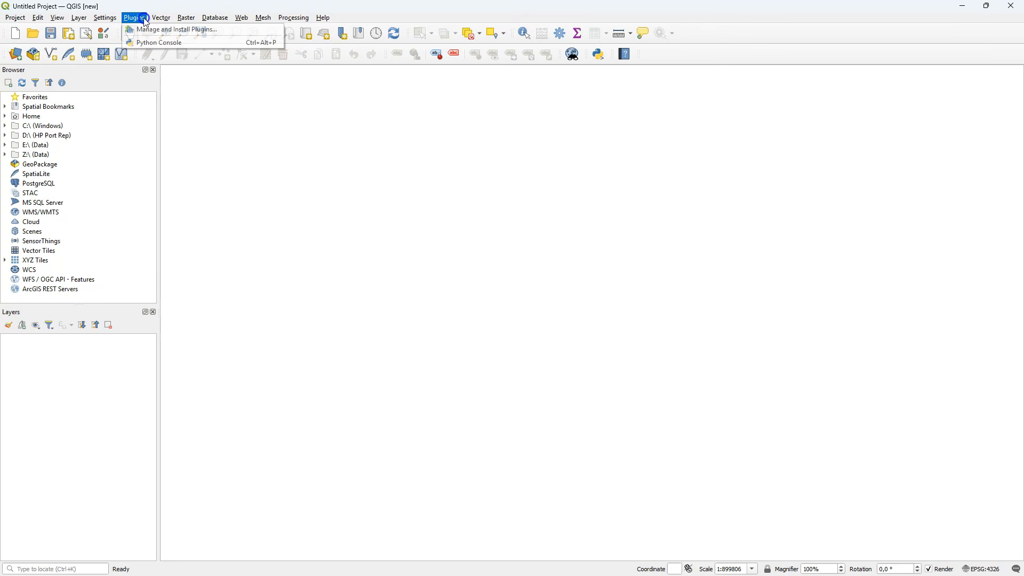
left_click(152, 31)
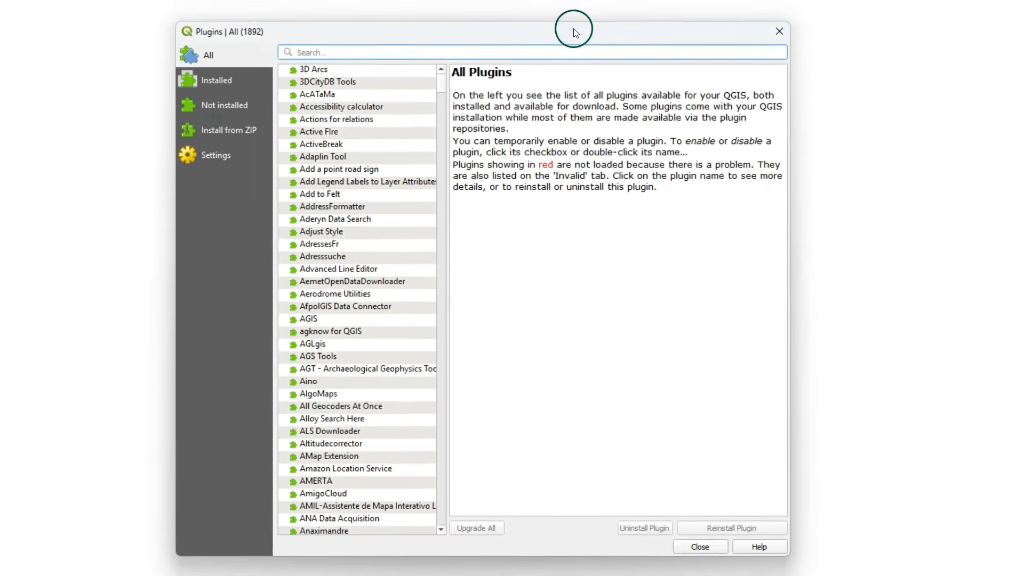
type("geoai")
left_click(287, 56)
left_click(728, 536)
left_click(320, 315)
left_click(320, 314)
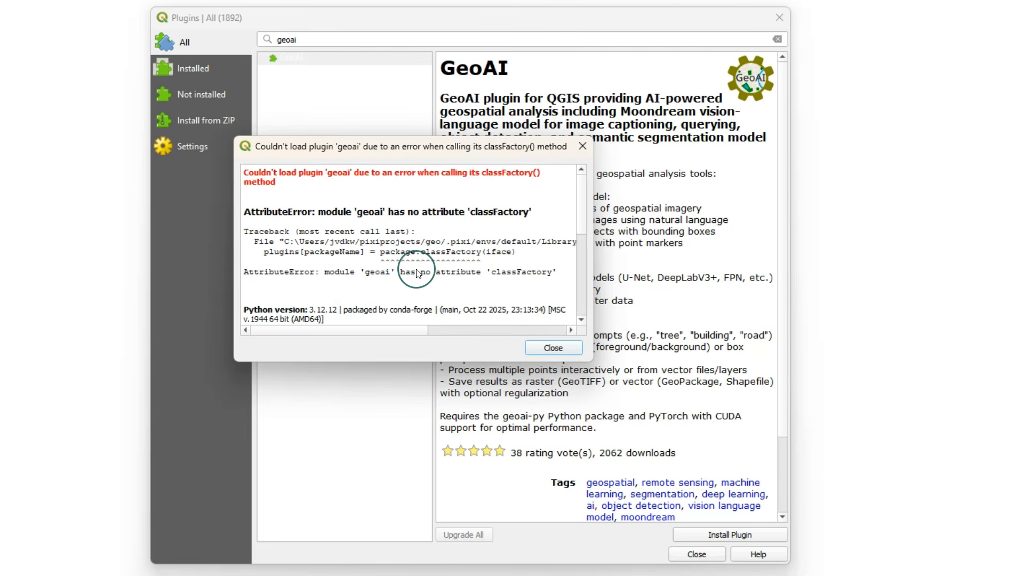
scroll(416, 273, "down", 8)
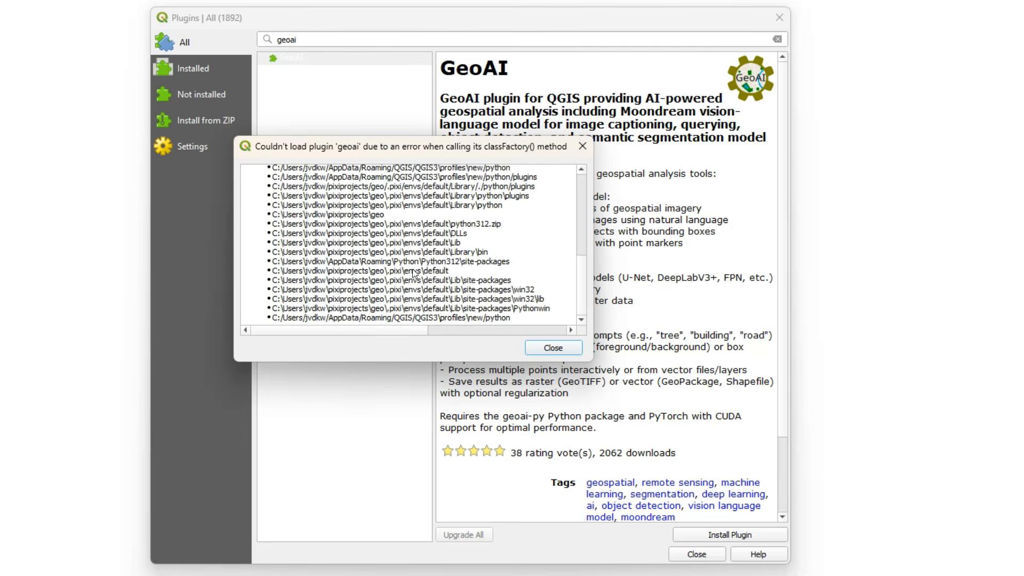
scroll(409, 275, "up", 3)
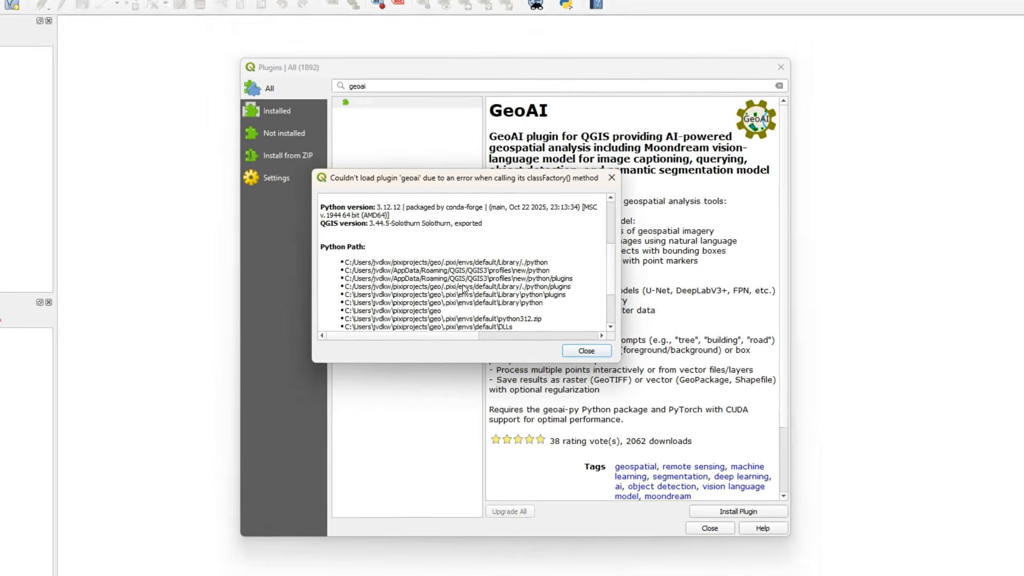
scroll(511, 300, "up", 2)
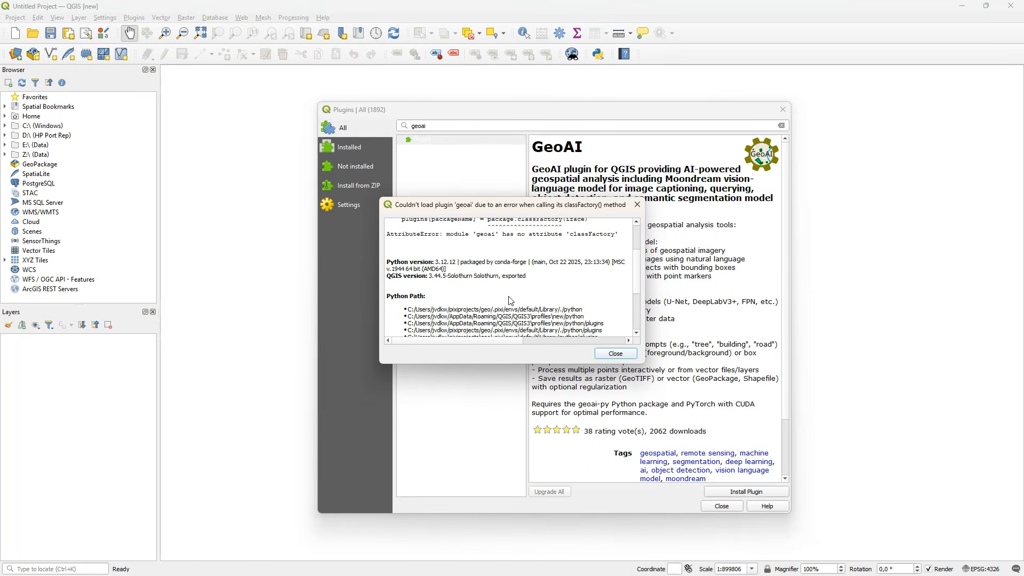
mouse_move(51, 307)
left_mouse_down()
mouse_move(249, 311)
mouse_move(50, 309)
left_mouse_up()
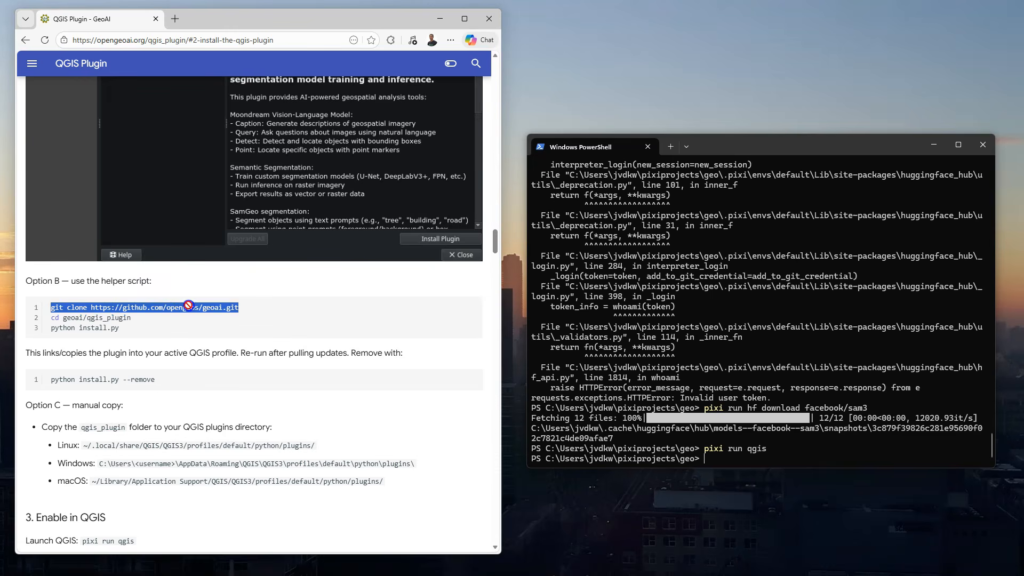
left_click(188, 307)
left_click(801, 427)
type("git clone https://github.com/opengeos/geoai.git")
key("Return")
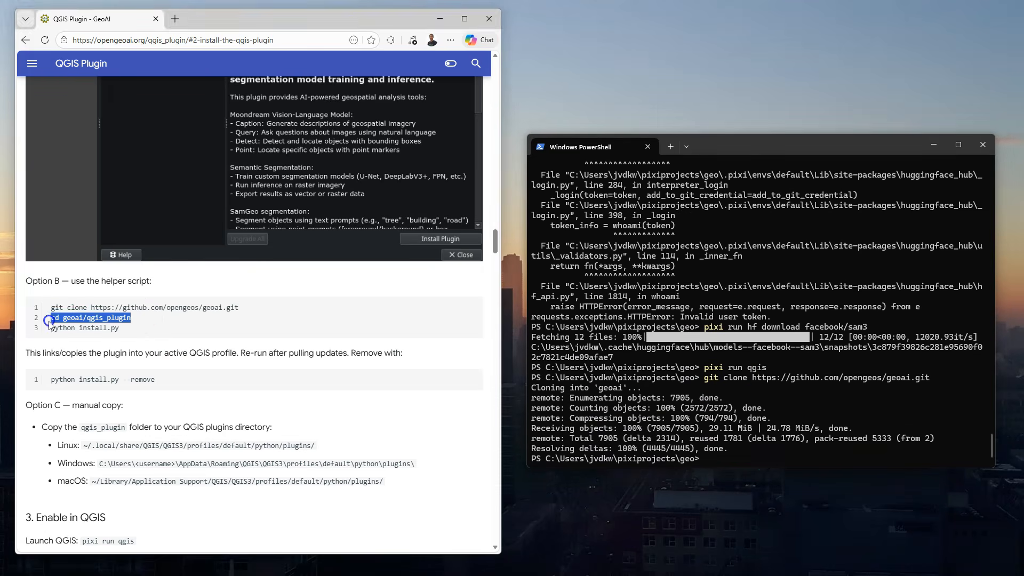
- Open the OSGeo4W Shell from the QGIS Desktop 3.40.14 shortcut's file location and minimise the folder window
left_click(277, 567)
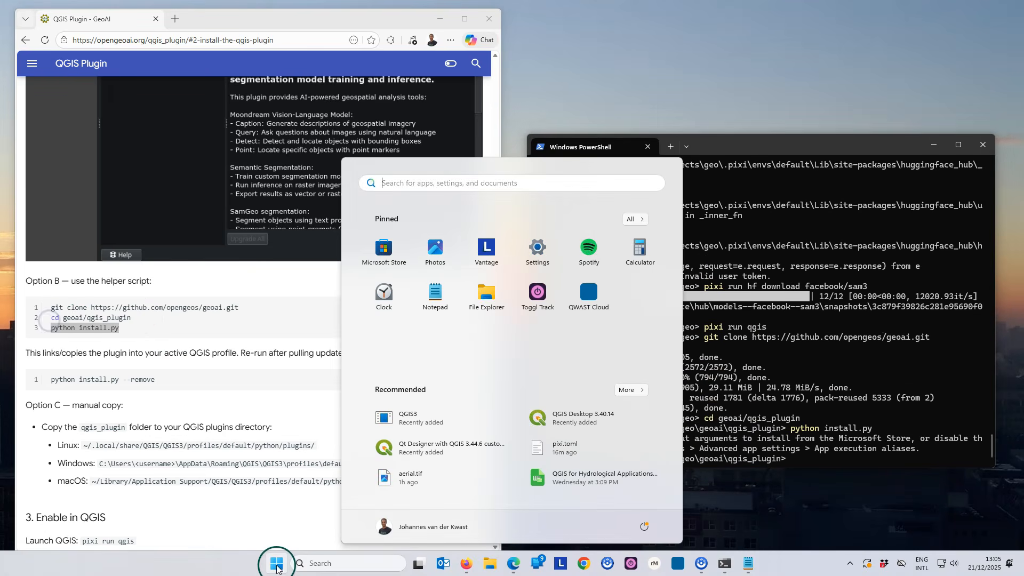
right_click(585, 422)
left_click(636, 463)
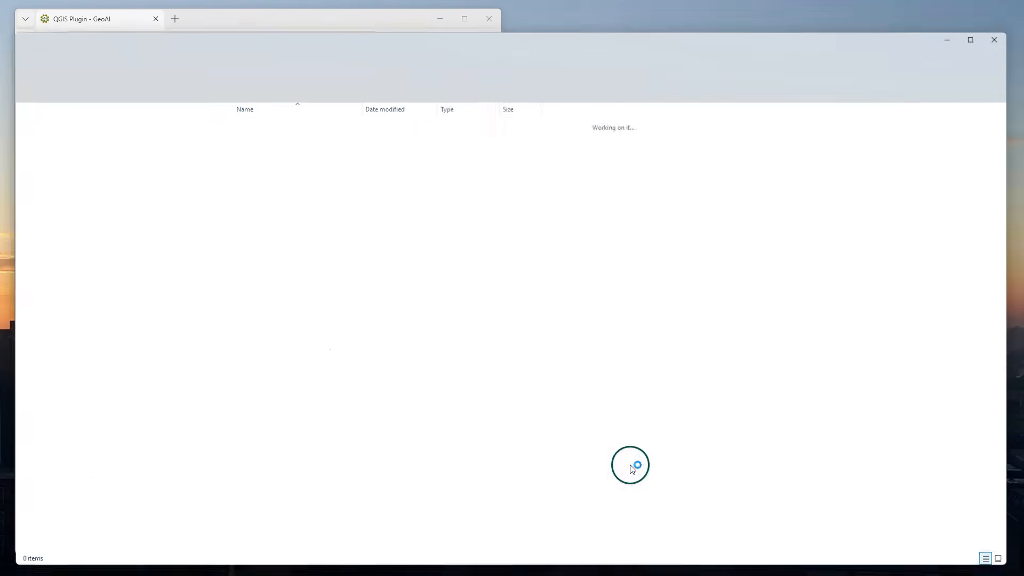
double_click(252, 107)
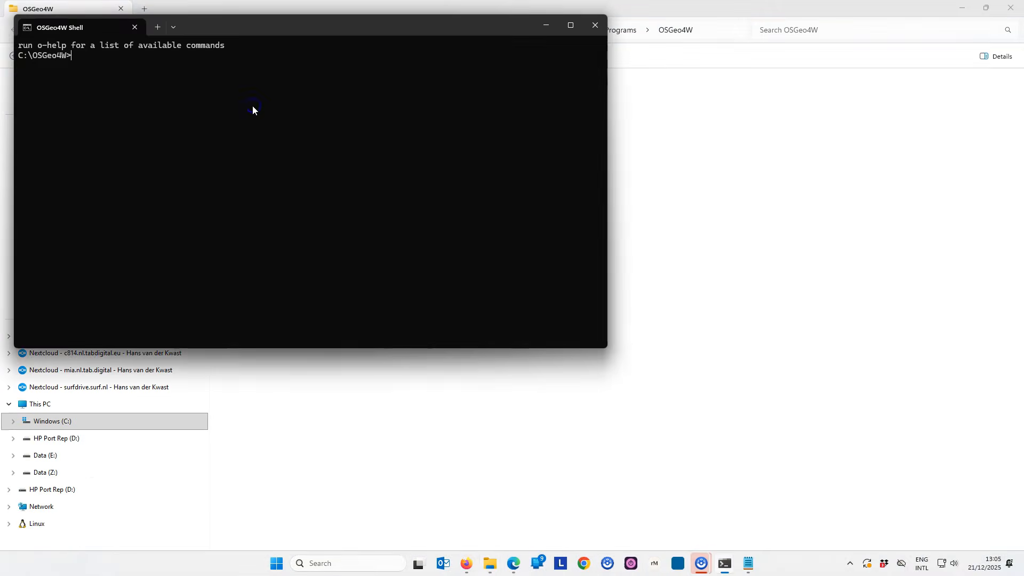
left_click(962, 7)
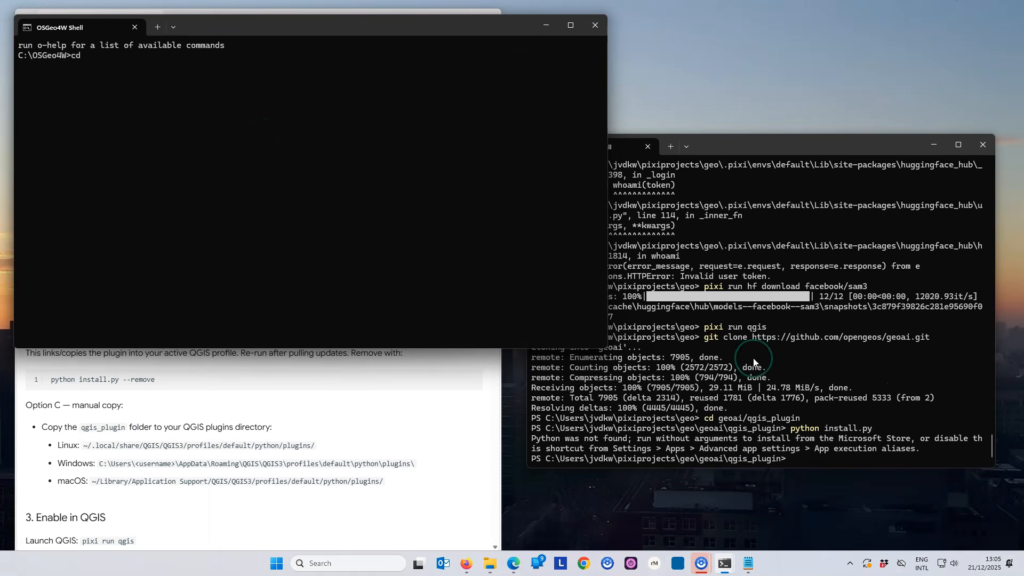
- Change the OSGeo4W Shell's working directory to the pixiprojects\geo folder, using the path shown in PowerShell
left_click(740, 319)
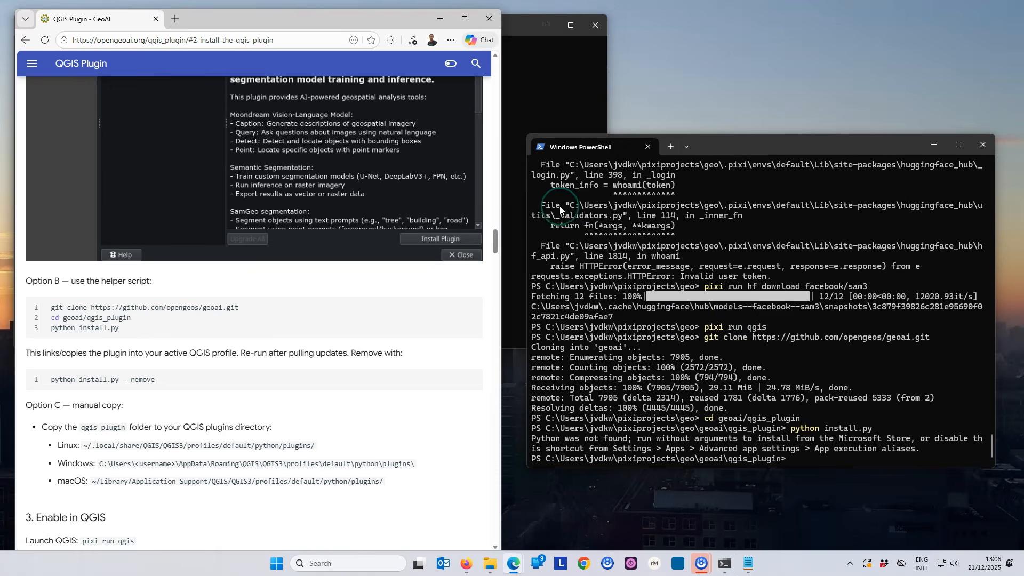
left_click_drag(570, 206, 719, 206)
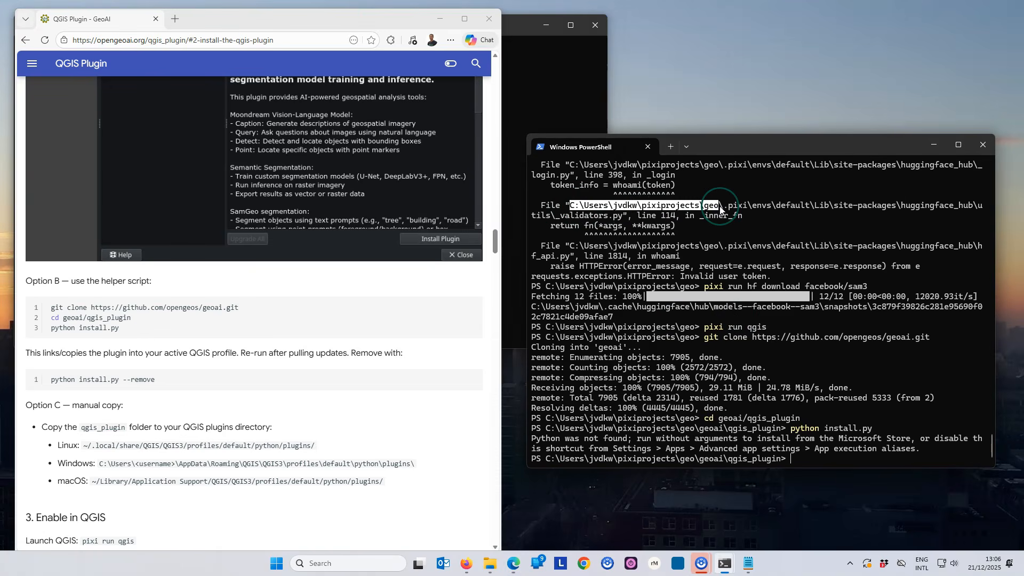
key("ctrl+c")
left_click(550, 95)
key("ctrl+v")
key("Return")
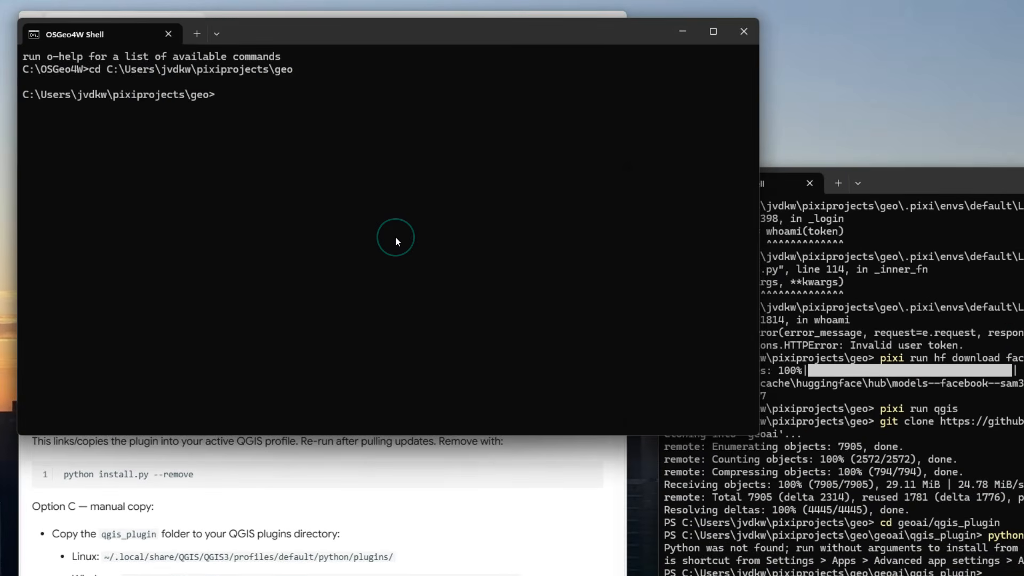
- Move into the cloned plugin folder in the OSGeo4W Shell with the guide's cd geoai/qgis_plugin command
left_click(367, 480)
left_click_drag(63, 399, 165, 398)
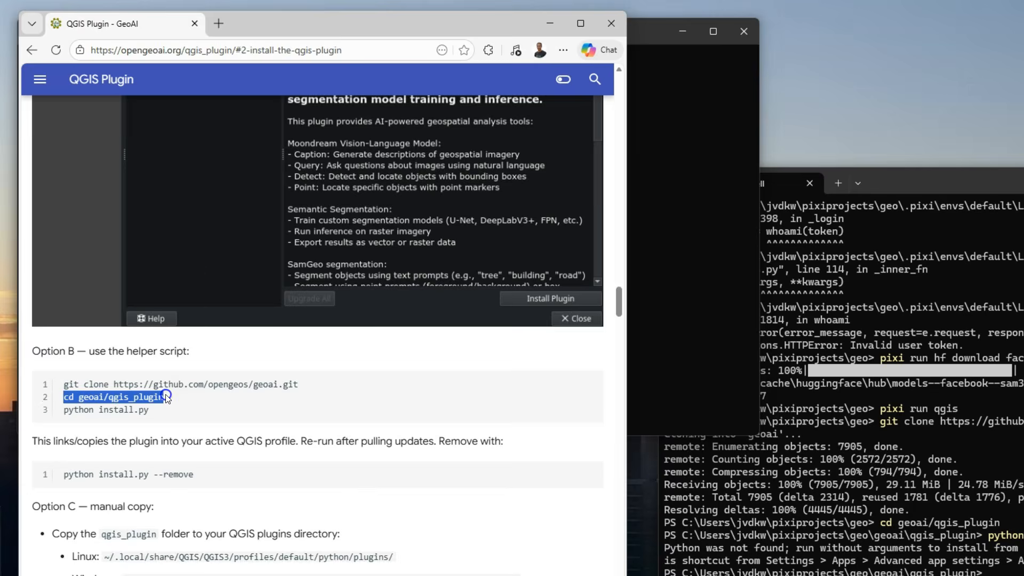
key("ctrl+c")
left_click(674, 165)
key("ctrl+v")
key("Return")
- Run the guide's python install.py helper script in the OSGeo4W Shell to install the GeoAI plugin
left_click(267, 438)
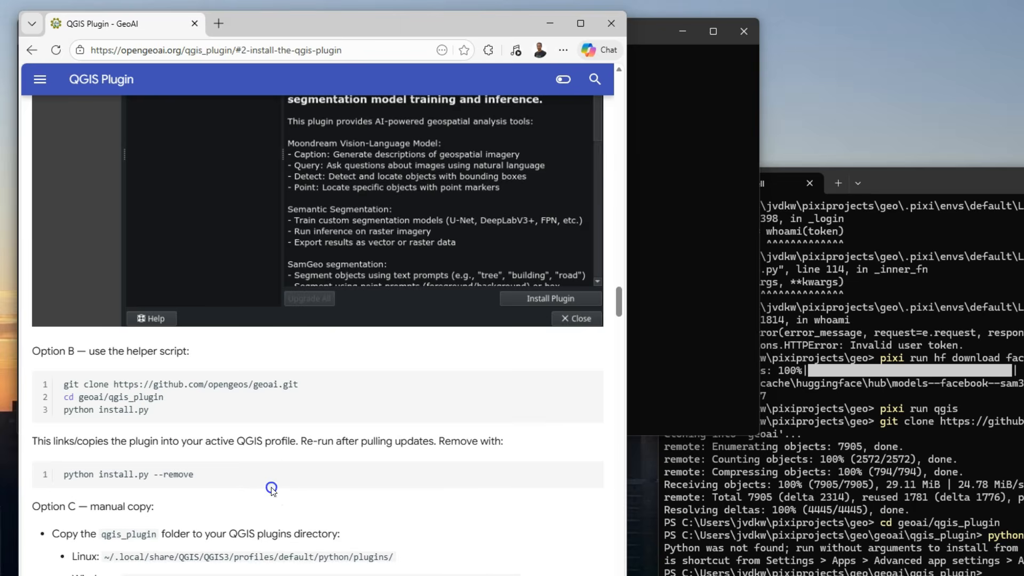
left_click_drag(62, 409, 149, 410)
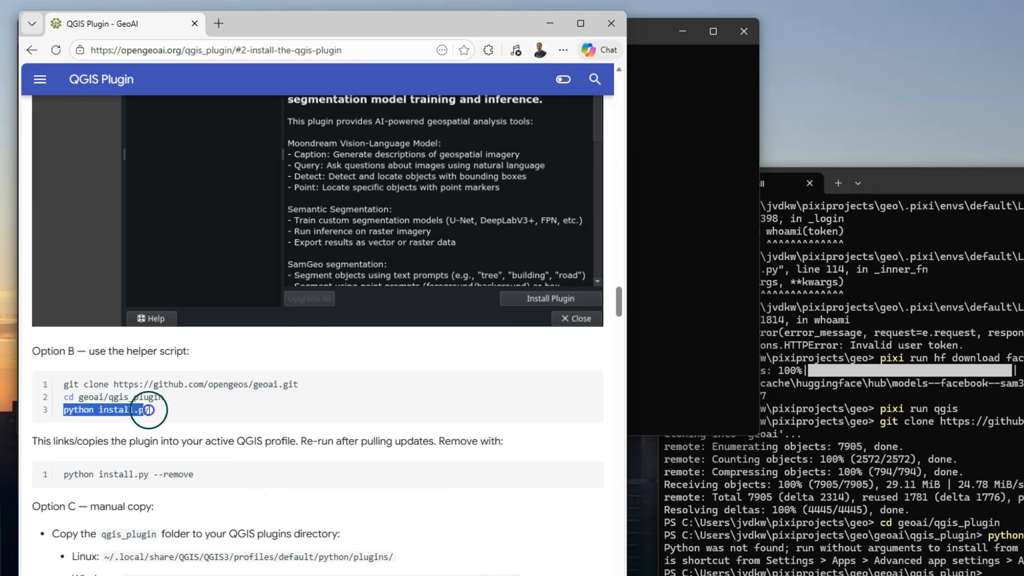
key("alt+Tab")
key("ctrl+v")
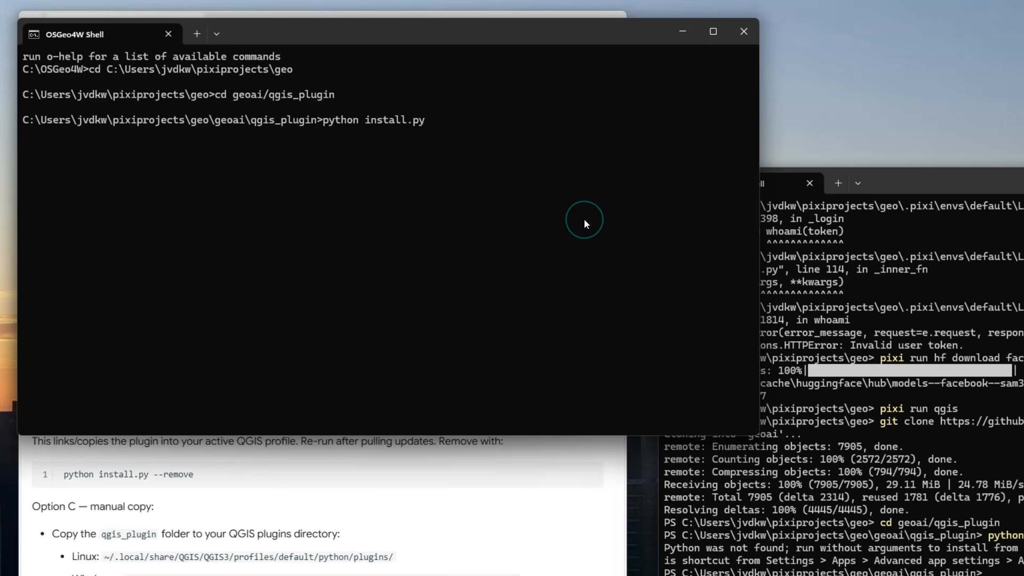
key("Return")
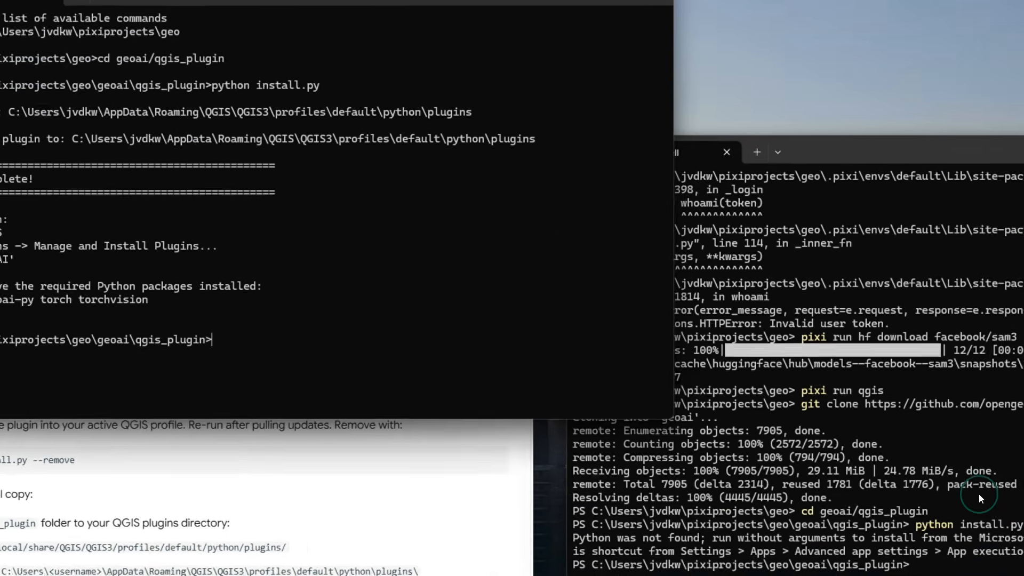
- Relaunch QGIS from PowerShell by recalling and running the earlier pixi run qgis command
left_click(990, 469)
key("Up")
key("Up")
key("Up")
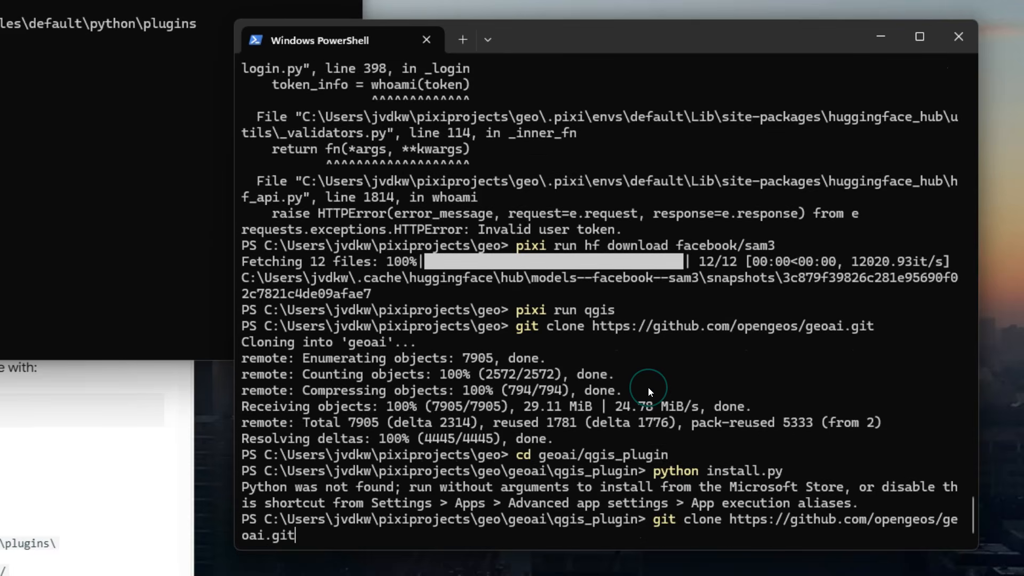
key("Return")
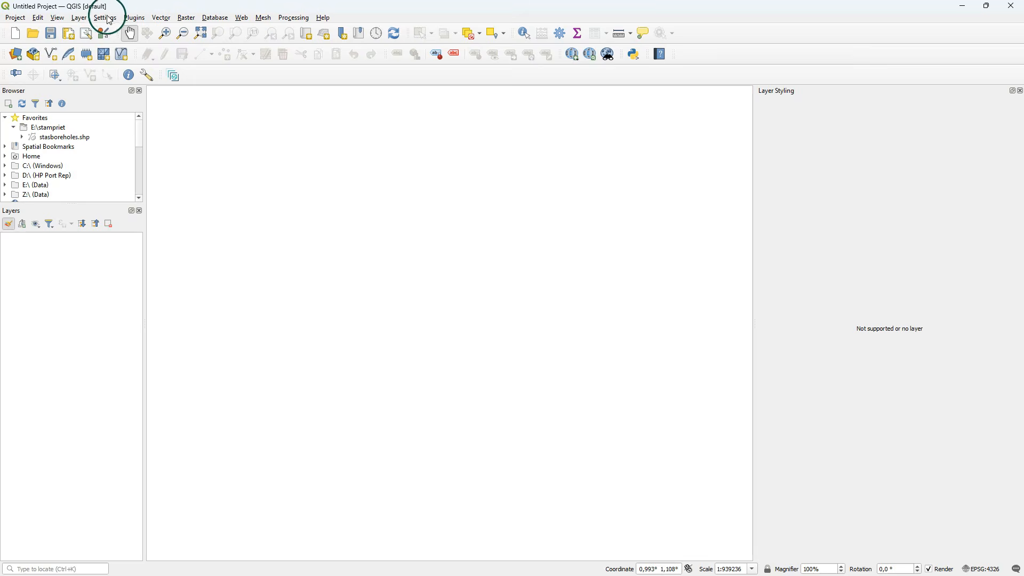
- Enable GeoAI among the installed QGIS plugins and close the plugin manager
left_click(134, 17)
left_click(152, 31)
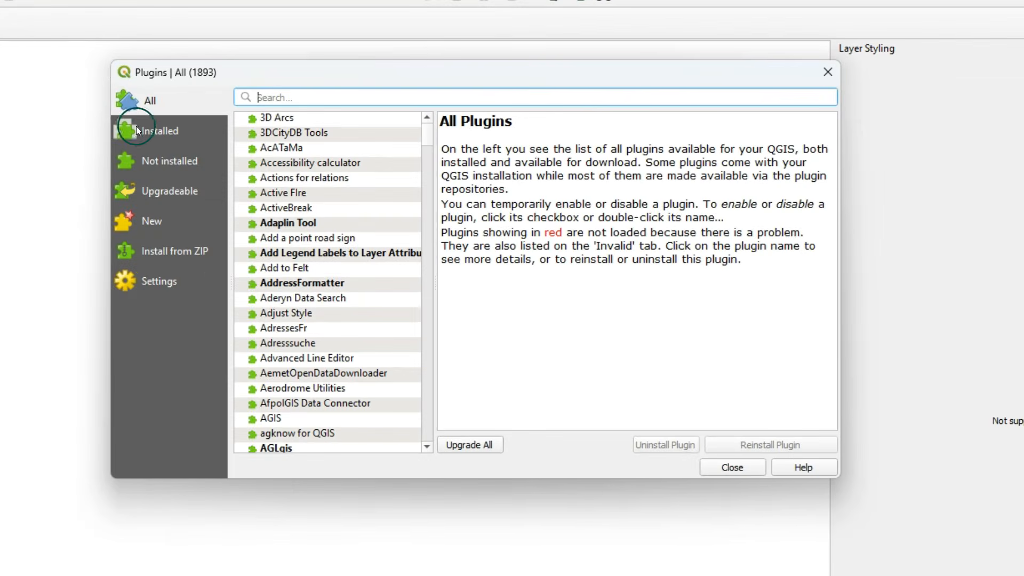
left_click(150, 131)
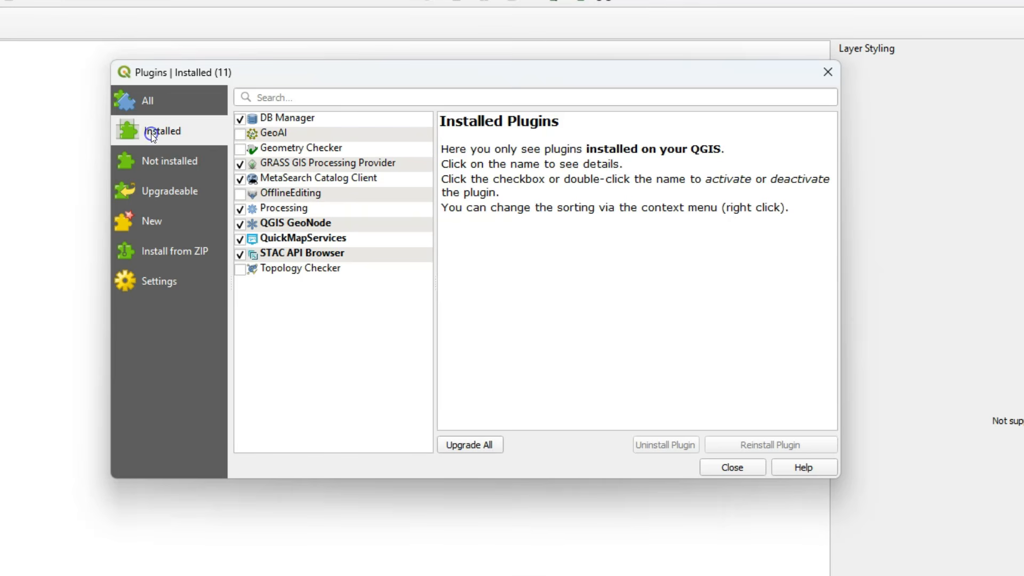
left_click(241, 135)
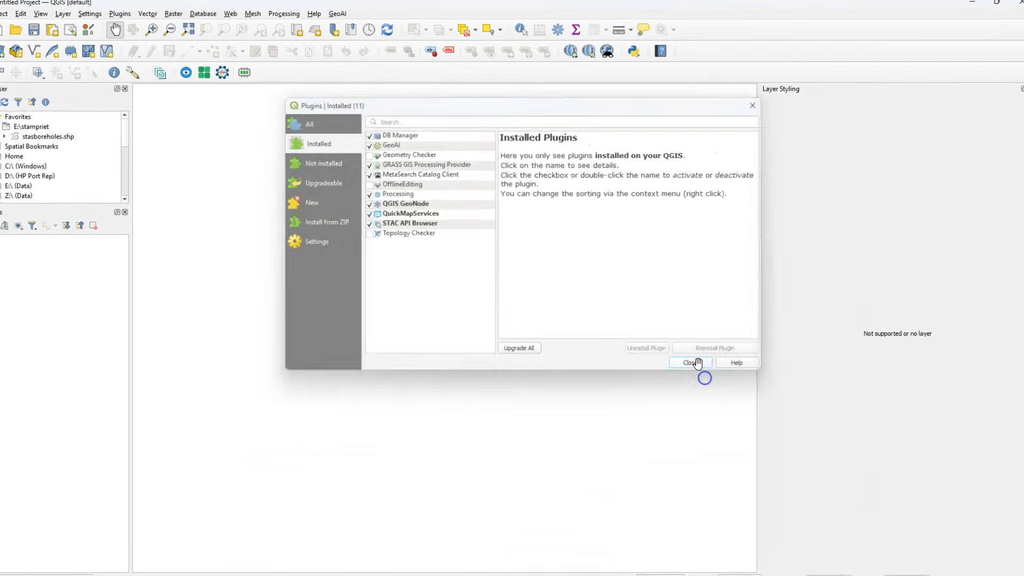
left_click(691, 363)
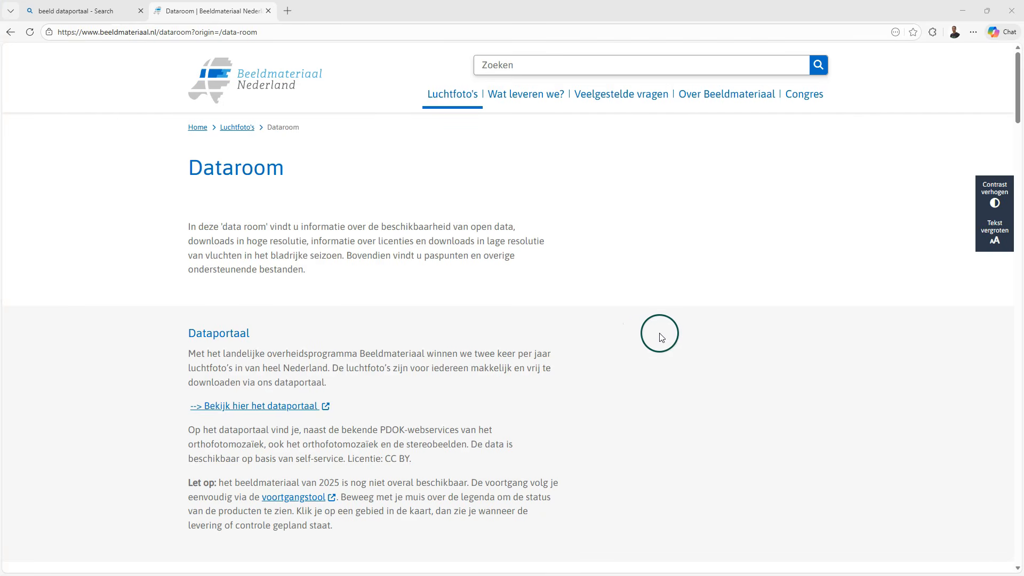
- Locate Rotterdam on the 7½ cm high-resolution orthophoto download map of the Dataroom page
scroll(658, 335, "down", 5)
scroll(636, 324, "down", 4)
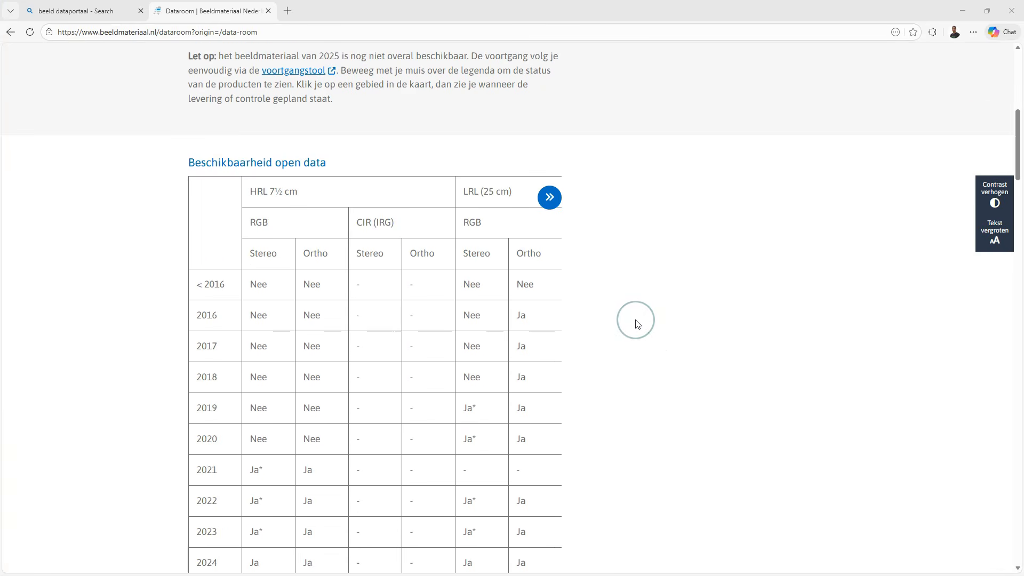
scroll(638, 324, "down", 5)
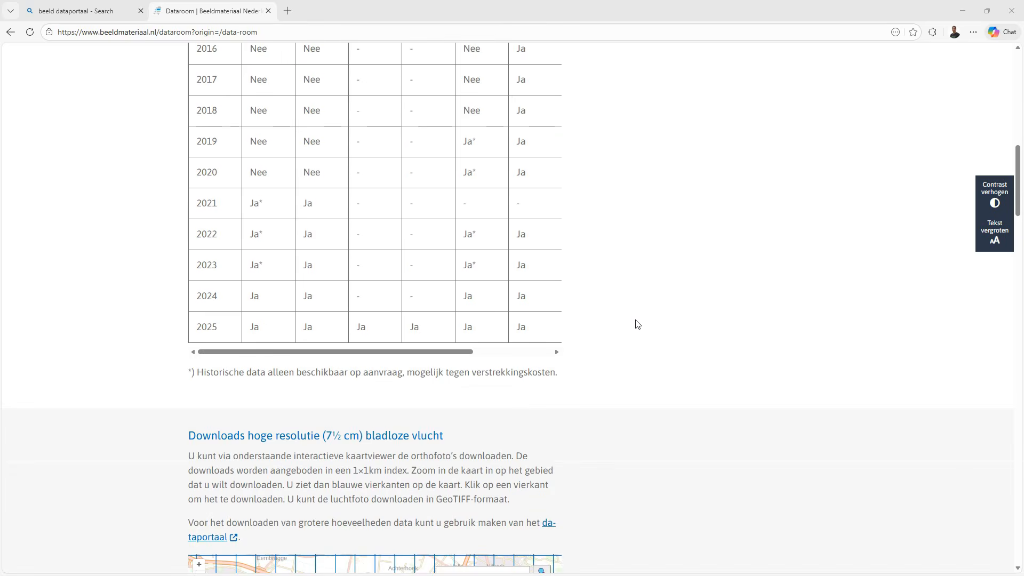
left_click(687, 337)
scroll(686, 336, "down", 5)
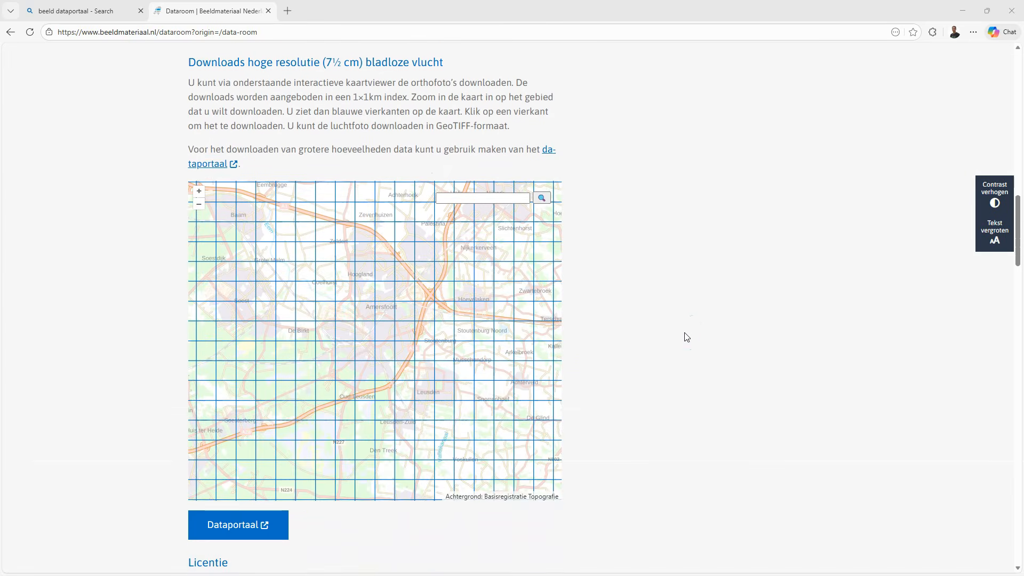
left_click_drag(240, 402, 450, 316)
left_click_drag(297, 433, 462, 363)
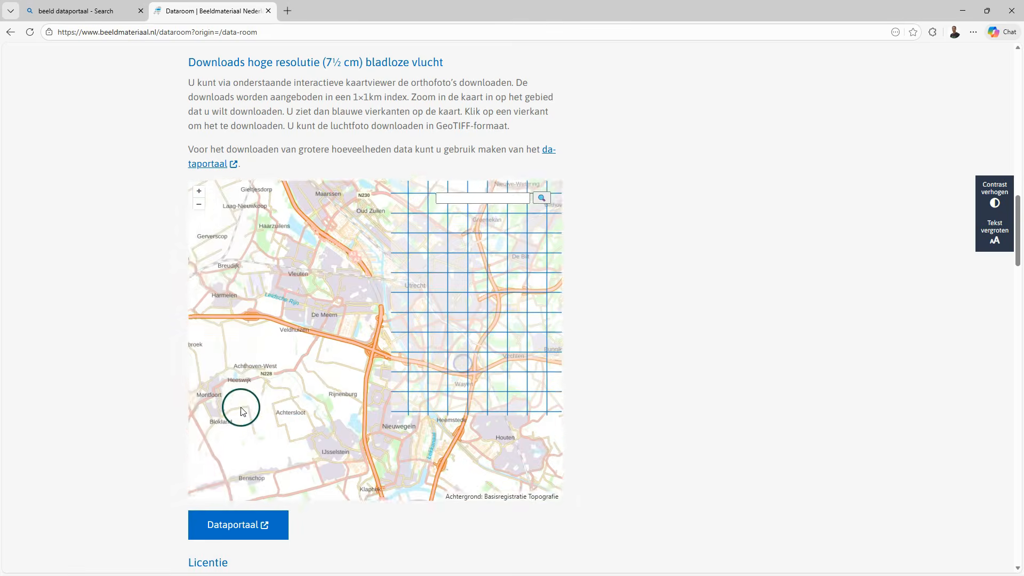
left_click_drag(240, 407, 430, 333)
left_click_drag(286, 429, 377, 336)
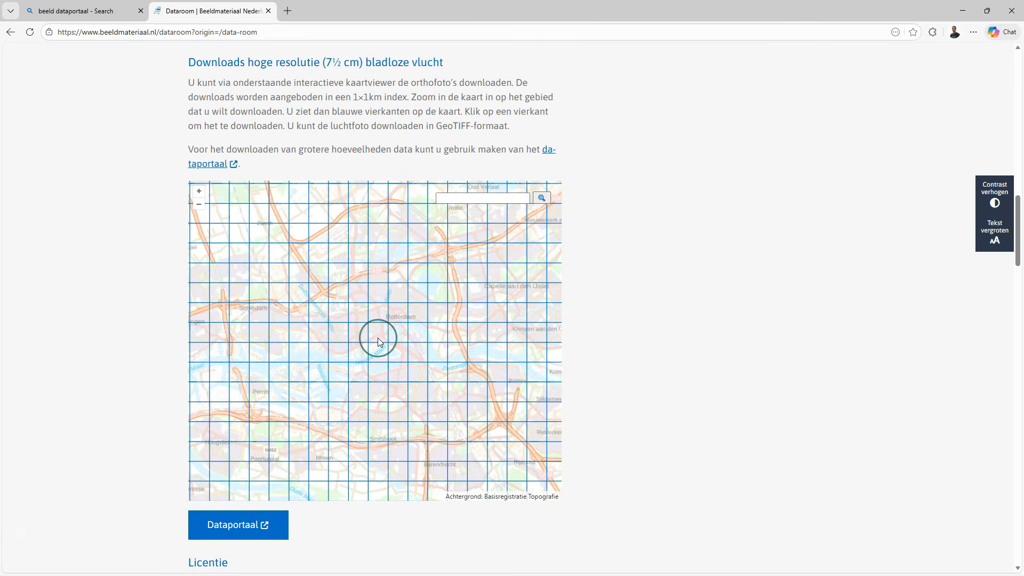
scroll(378, 337, "up", 3)
left_click_drag(382, 327, 376, 256)
left_click(376, 256)
scroll(435, 479, "down", 1)
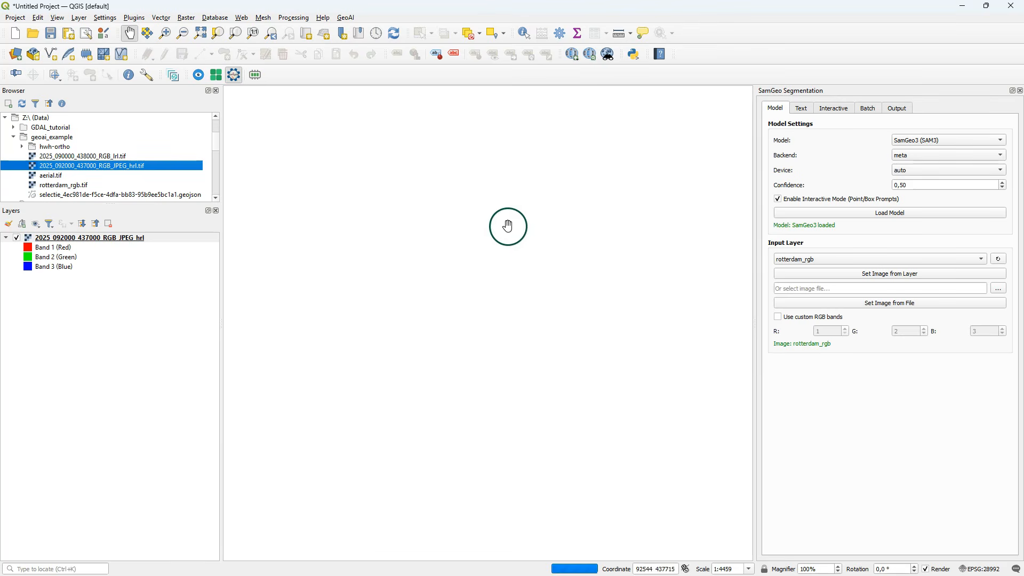
- In QGIS, open GeoAI Moondream, load the vikhyatk/moondream2 model and load the 2025_092000_437000_RGB_JPEG_hrl layer as its image
left_click(114, 414)
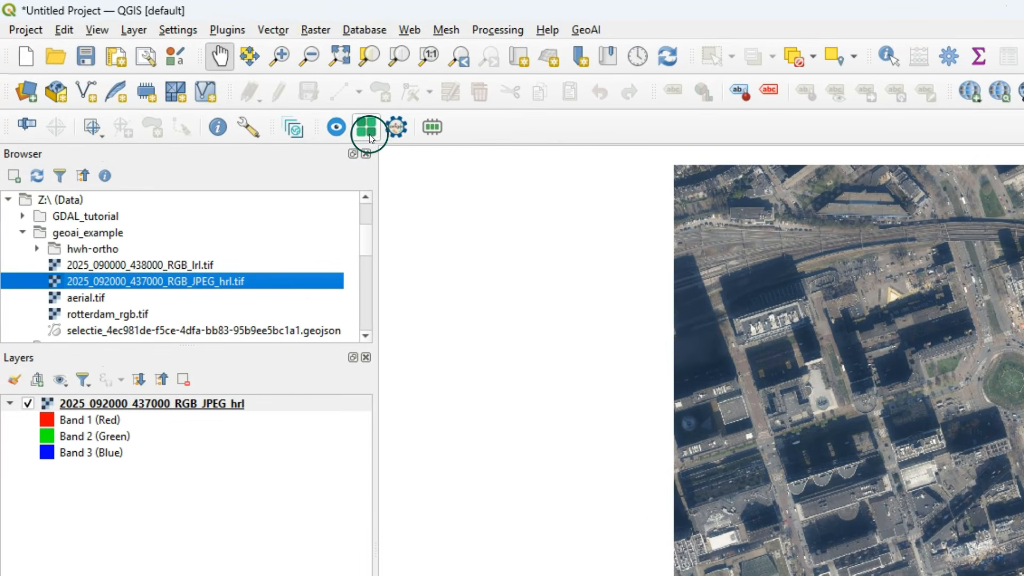
left_click(336, 127)
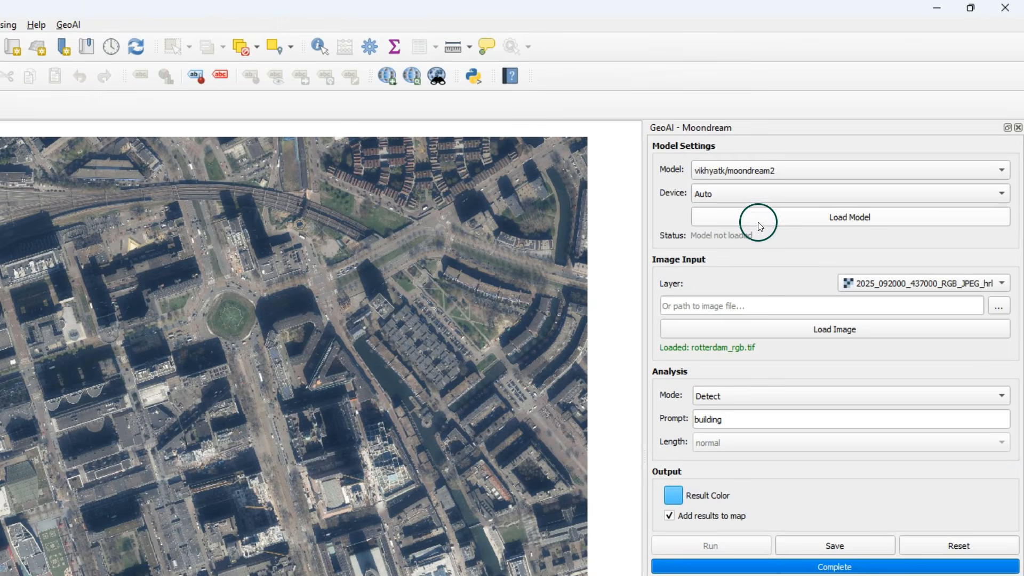
left_click(760, 227)
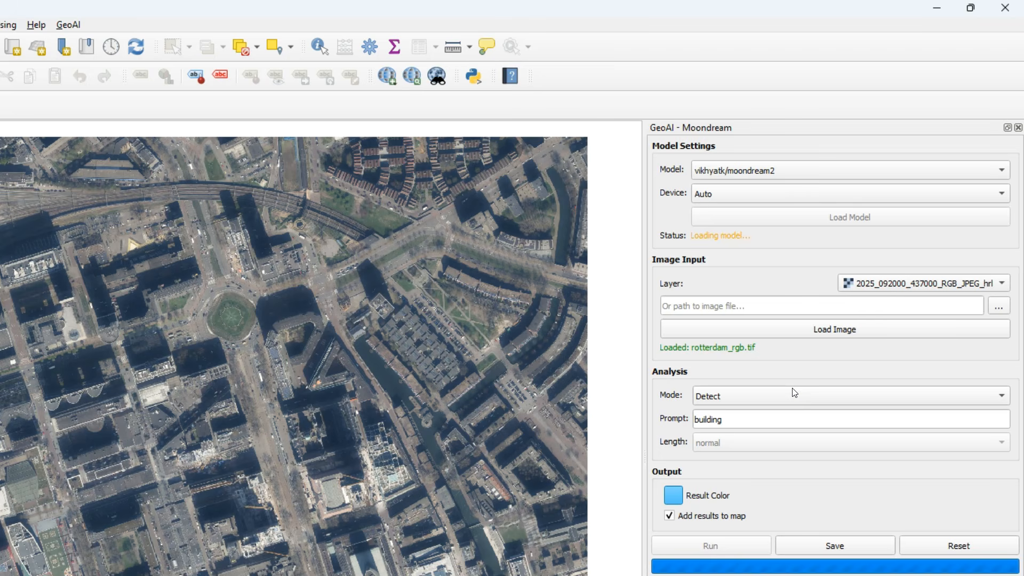
left_click(844, 327)
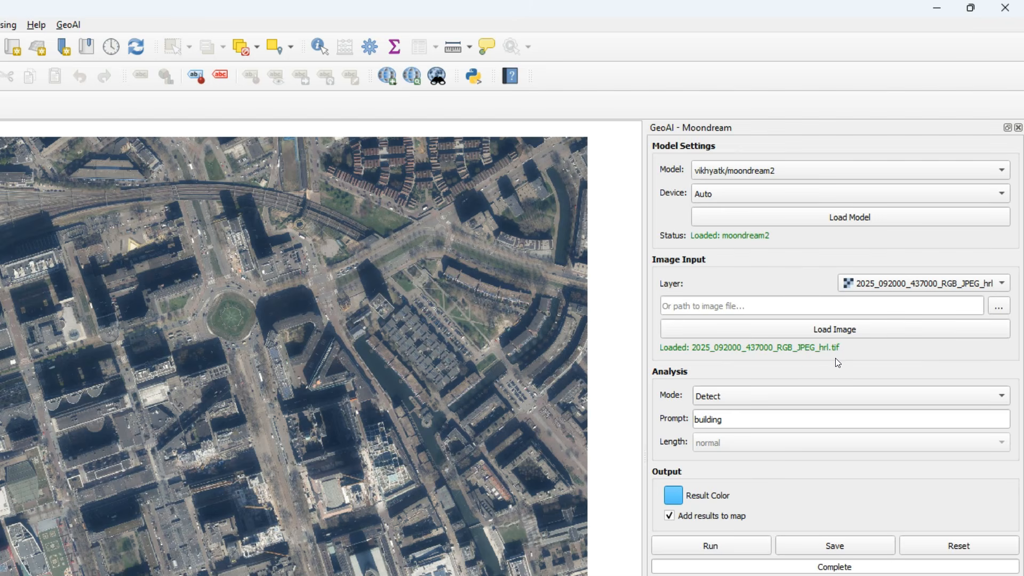
- Run the Moondream analysis in Caption mode with normal length on the aerial image
left_click(789, 395)
left_click(723, 364)
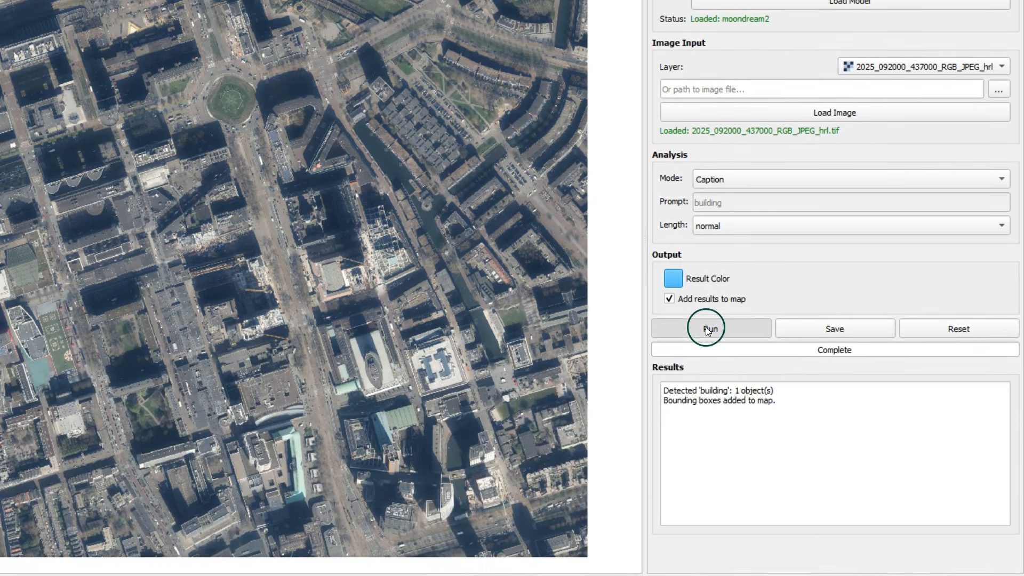
left_click(706, 545)
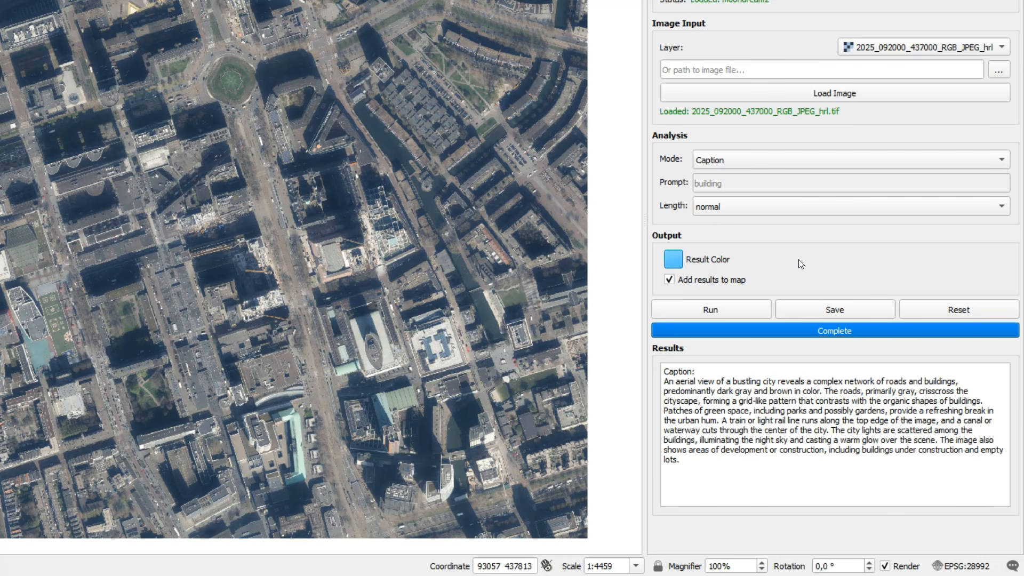
- Run a Moondream Query on the aerial image with the prompt "How many roundabouts?"
left_click(723, 160)
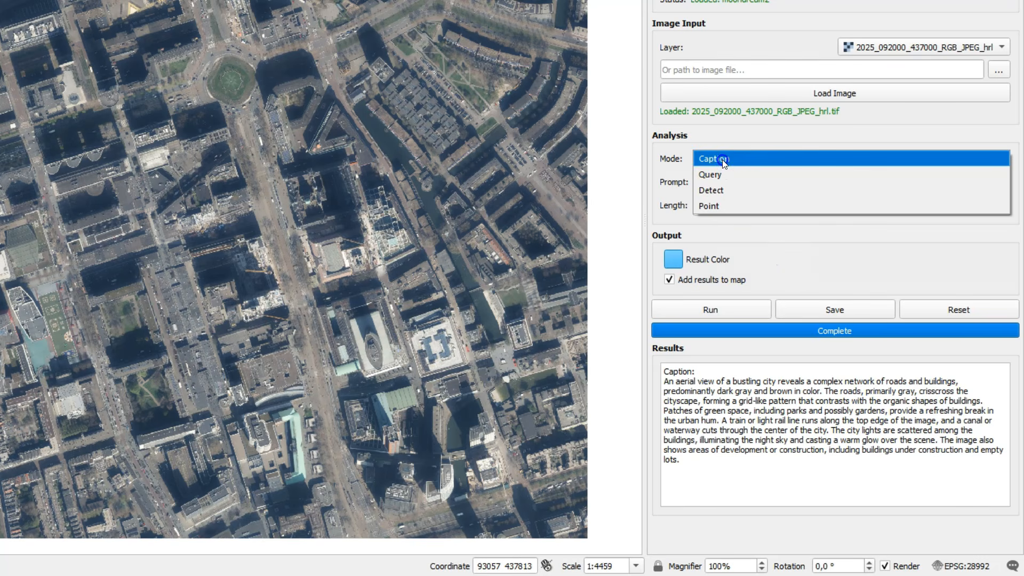
left_click(725, 171)
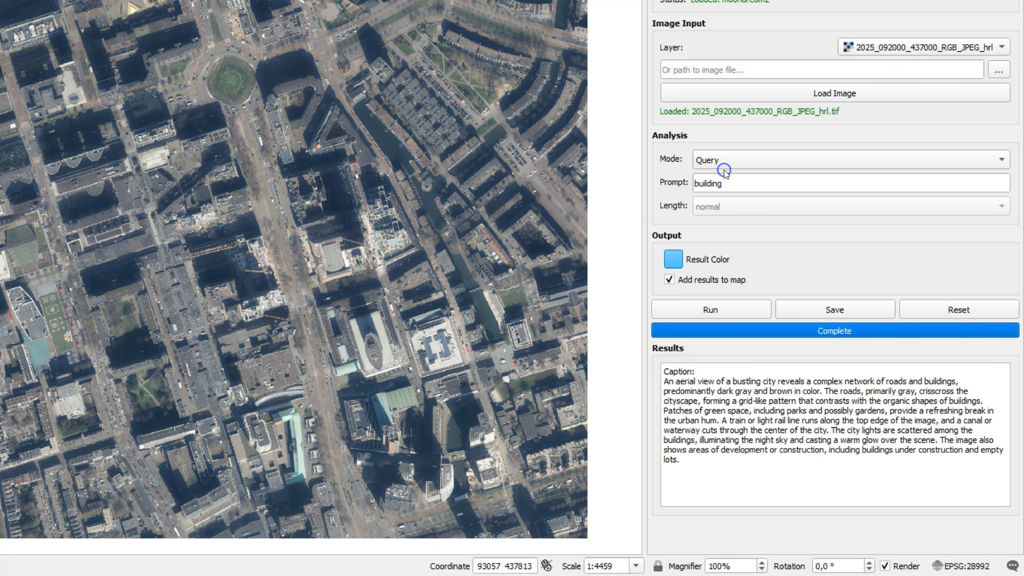
double_click(749, 183)
key("BackSpace")
type("How many roundabouts?")
left_click(709, 310)
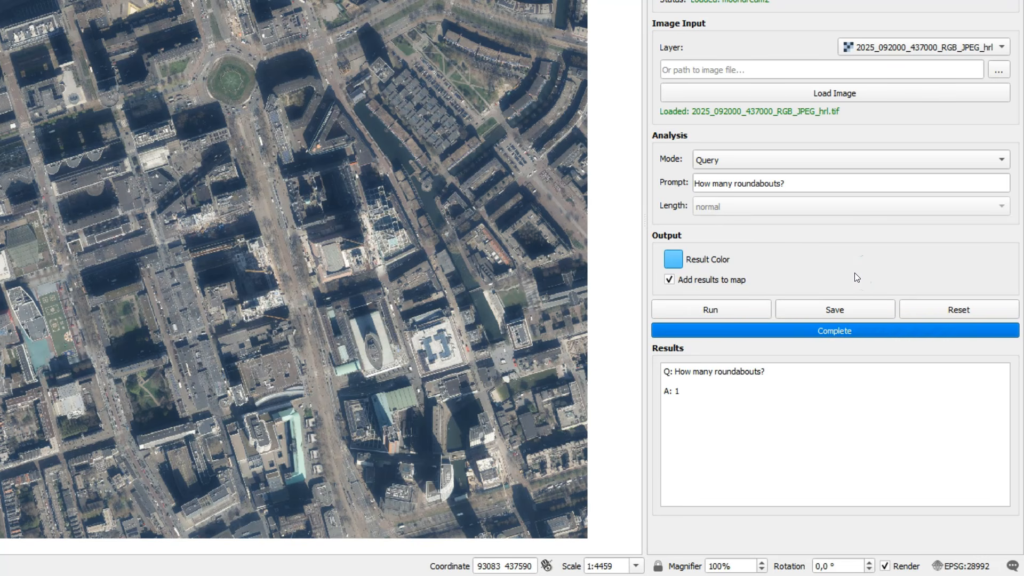
- Run Moondream in Detect mode with the prompt "roundabout" to add its bounding boxes to the map
left_click(742, 166)
left_click(737, 173)
left_click_drag(804, 183, 670, 180)
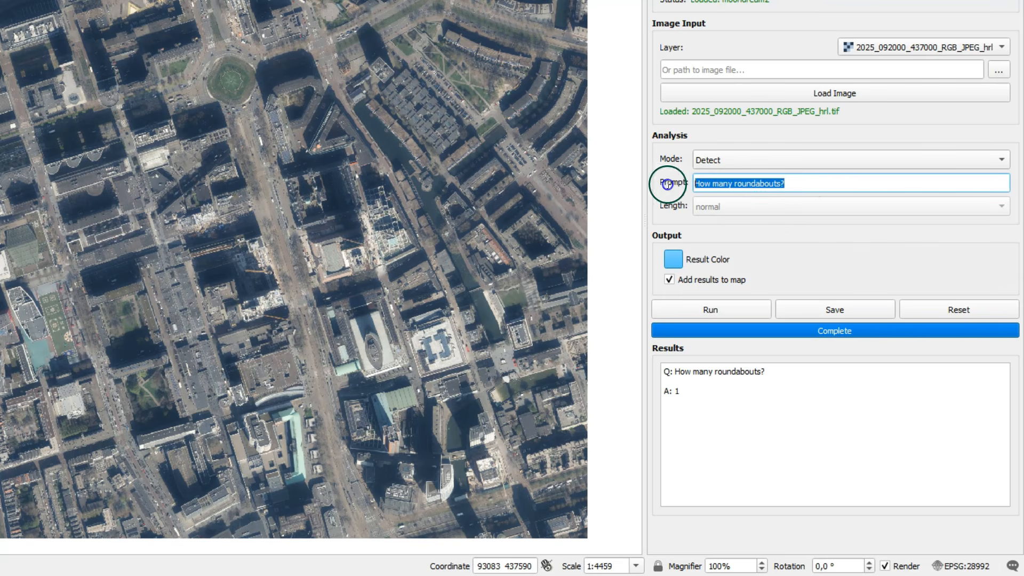
type("roundabout")
left_click(698, 309)
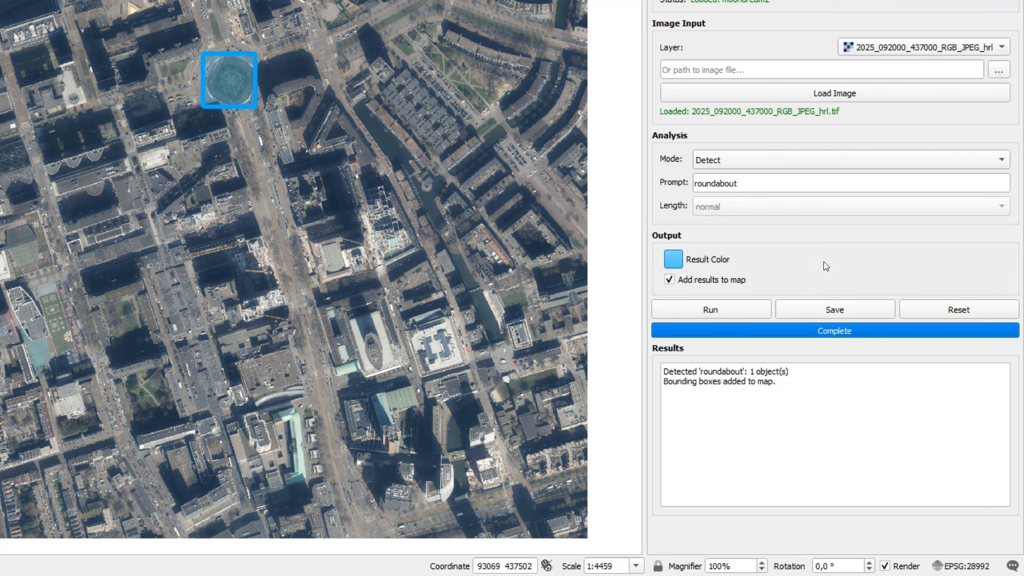
- Set the Moondream result color to blue (#0000ff) and run the detection with the prompt "water"
left_click(673, 259)
left_click(126, 96)
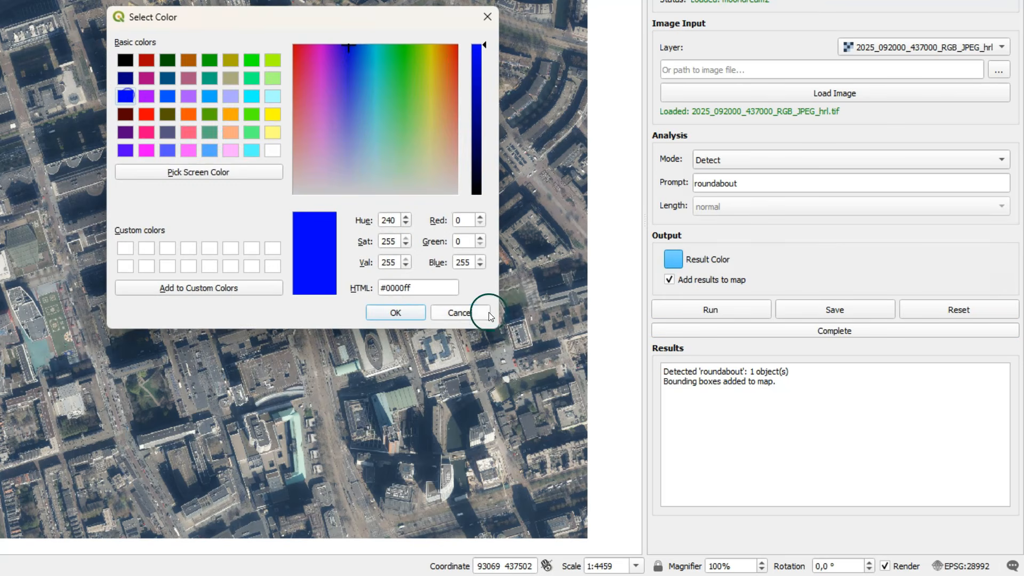
left_click(395, 312)
left_click_drag(786, 183, 554, 167)
type("water")
left_click(711, 310)
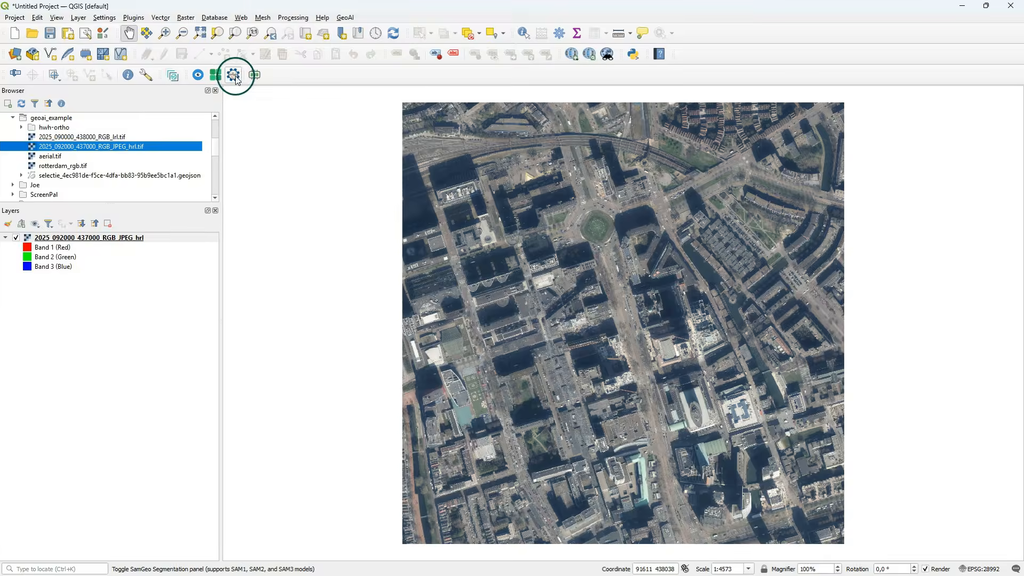
- Open SamGeo Segmentation, load the SamGeo3 (SAM3) model and set the image from the 2025_092000_437000_RGB_JPEG_hrl layer
left_click(235, 76)
left_click(818, 211)
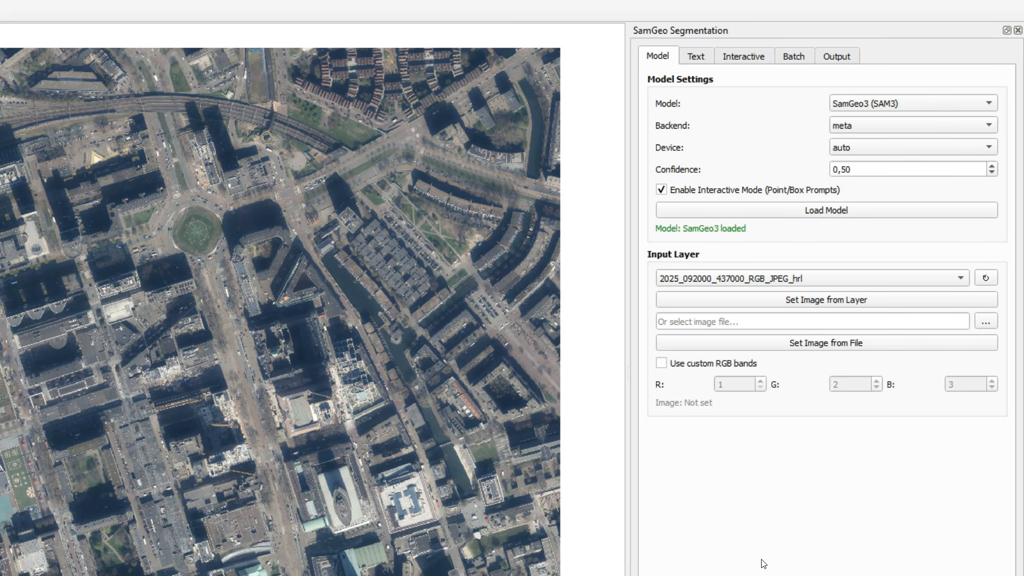
left_click(840, 302)
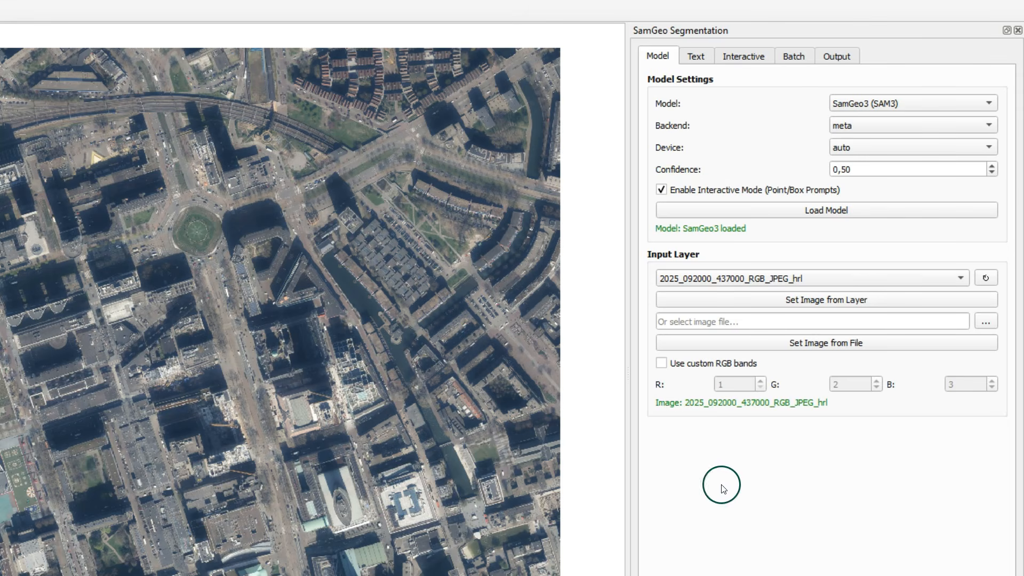
- Run a text-based segmentation of the aerial image for "roundabout"
left_click(696, 56)
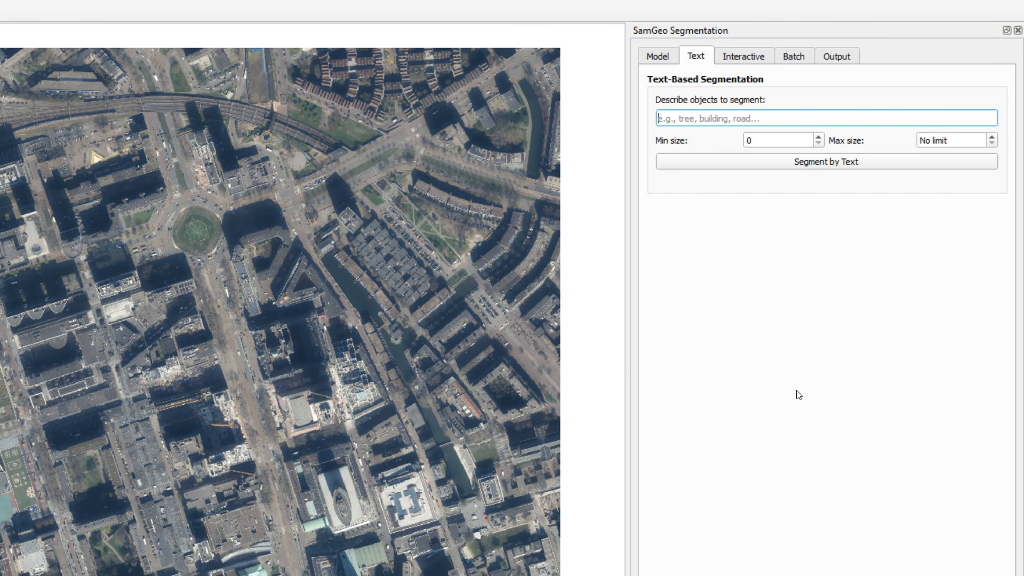
type("roundabout")
left_click(836, 161)
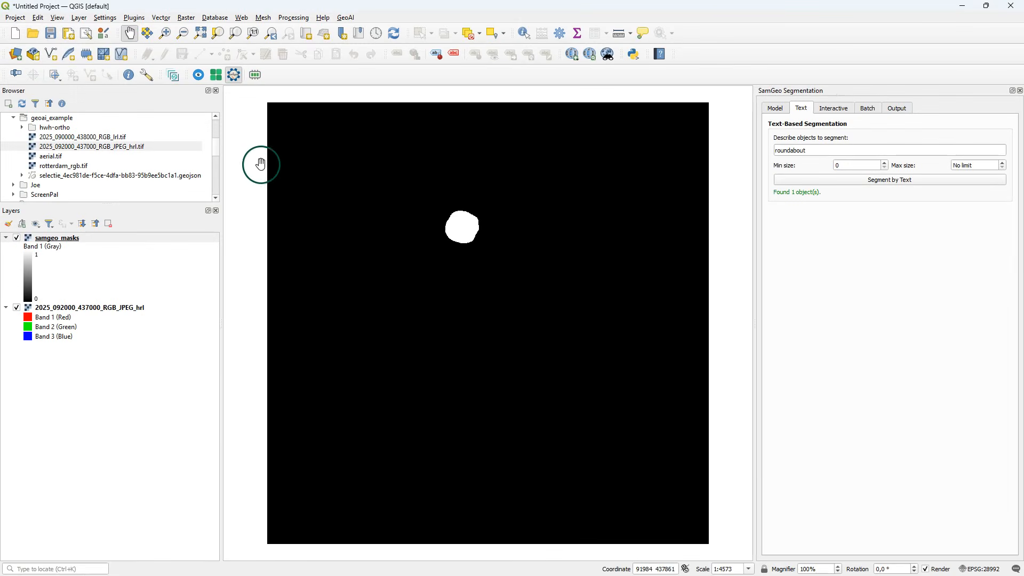
- Rename the samgeo_masks layer as roundabout
right_click(56, 240)
left_click(94, 289)
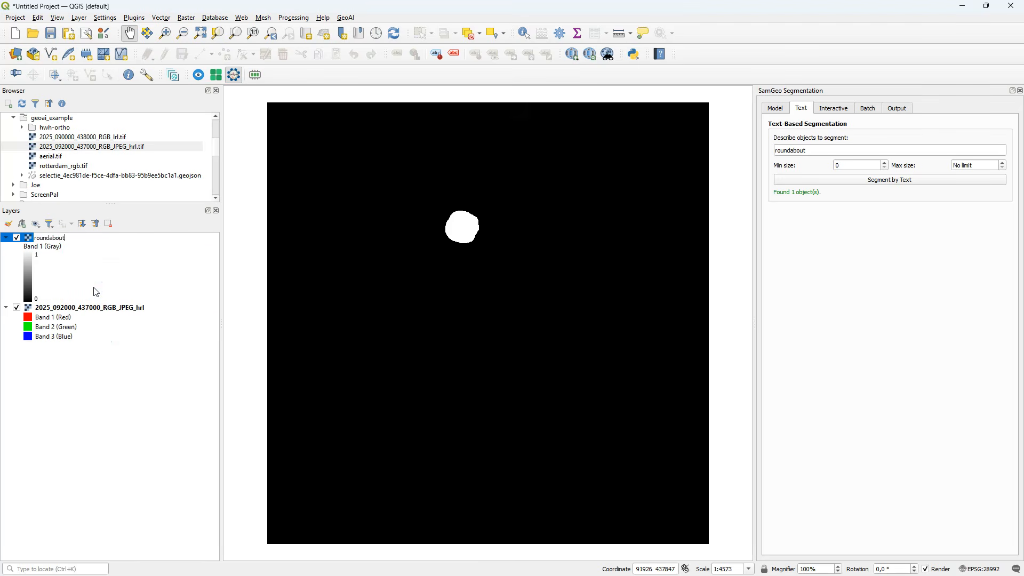
key("Return")
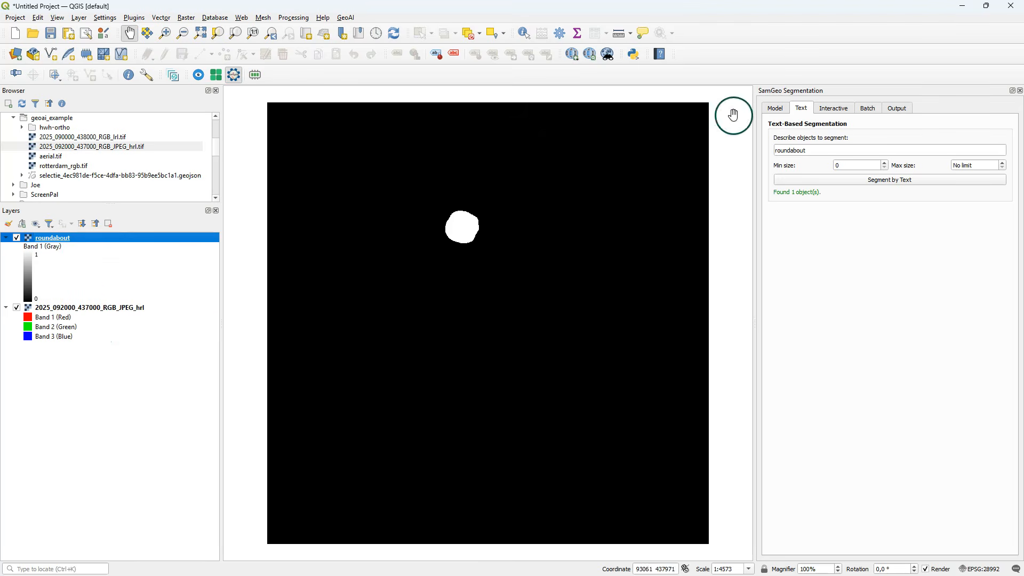
- Segment the aerial image by the text "railway" and hide both the roundabout and the railway mask layers
left_click(16, 238)
double_click(808, 150)
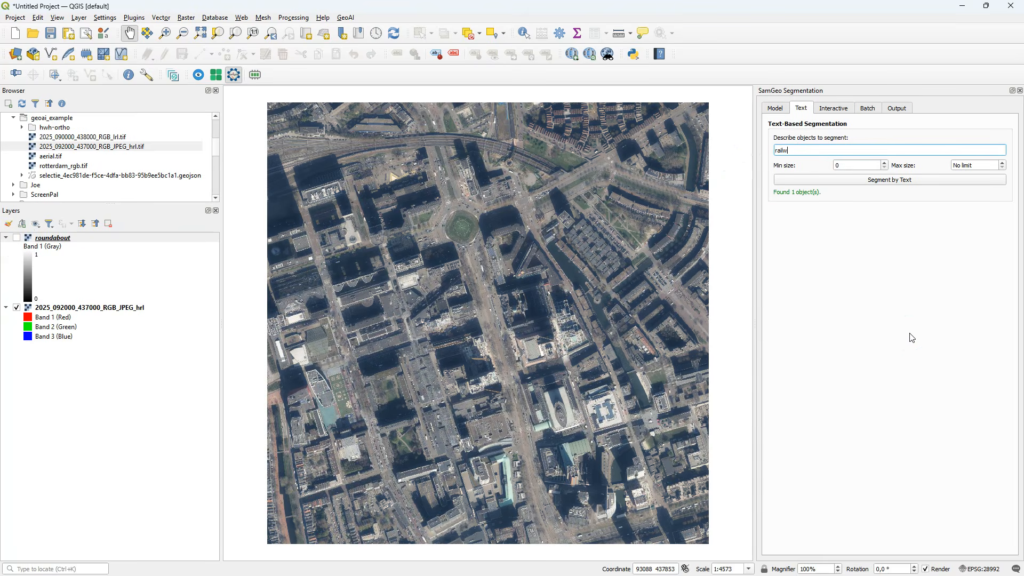
type("railway")
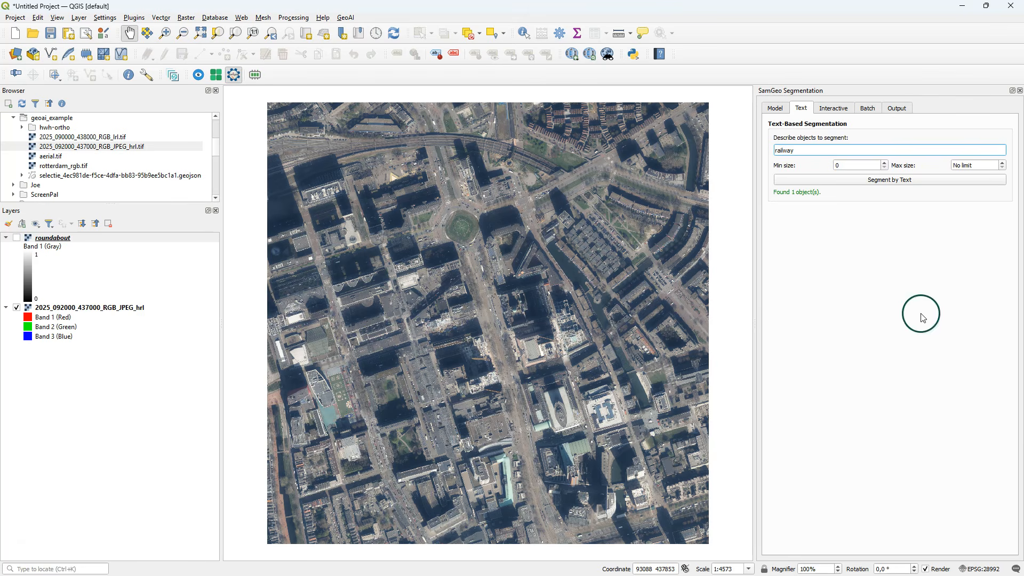
left_click(854, 180)
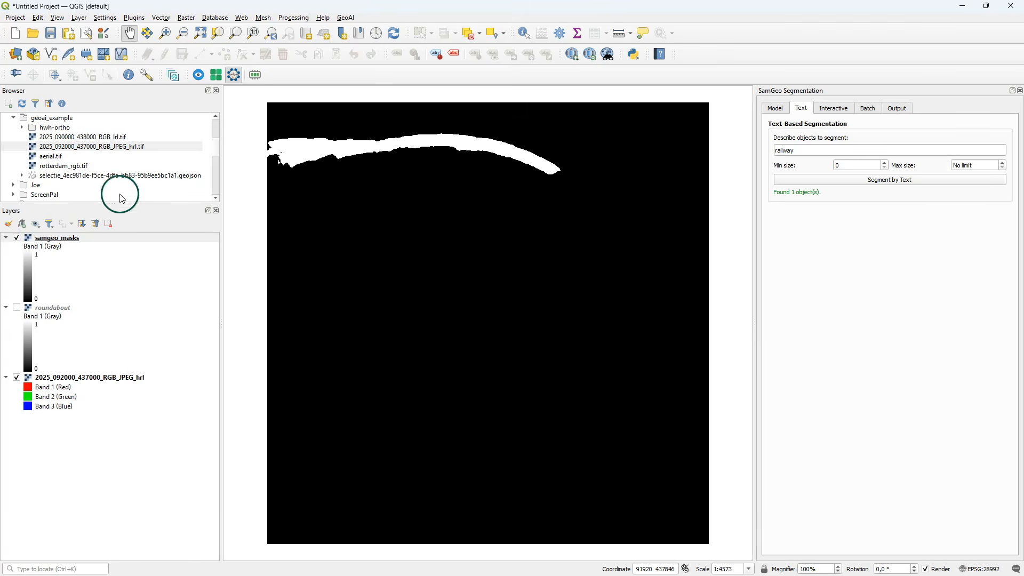
left_click(17, 238)
- Try to segment the aerial image by the text "building"
type("building")
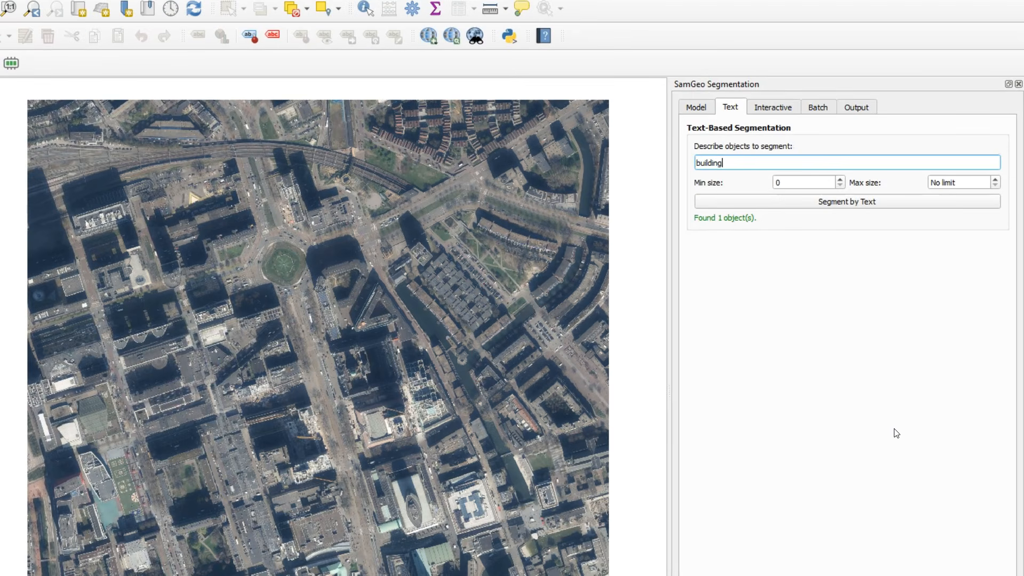
left_click(843, 199)
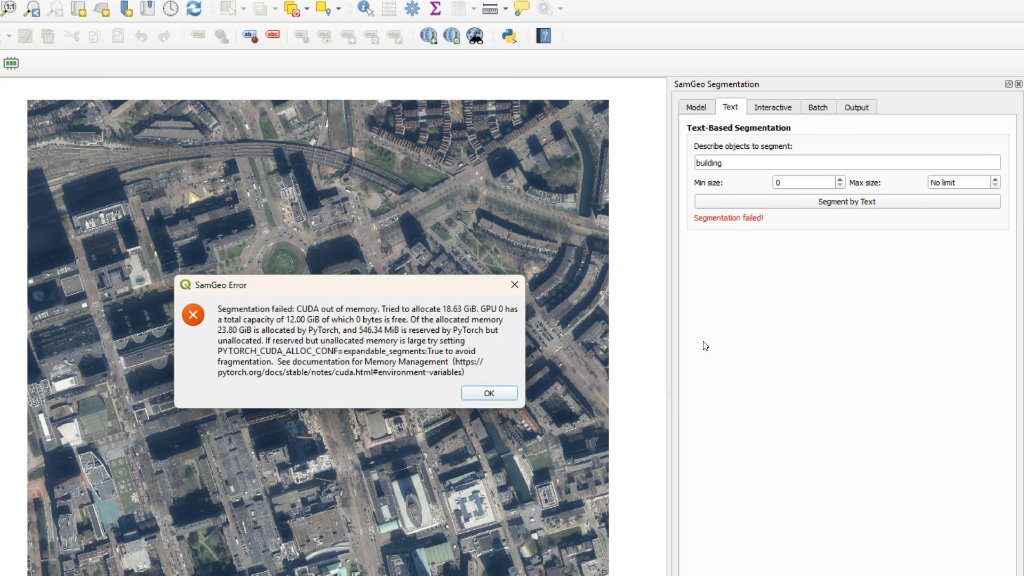
left_click(496, 396)
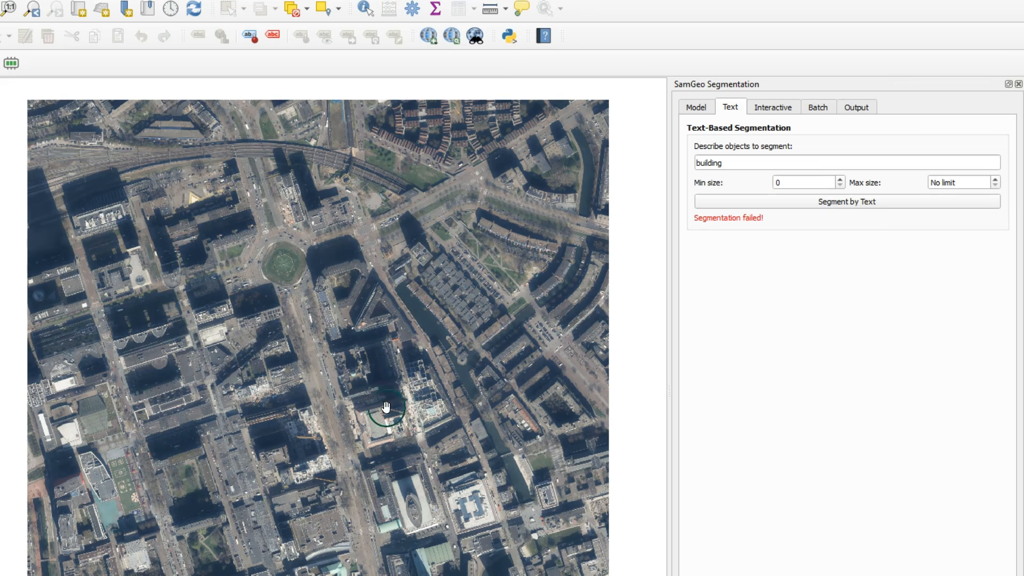
- Run a text-based segmentation of the aerial image for "shadow"
left_click(953, 401)
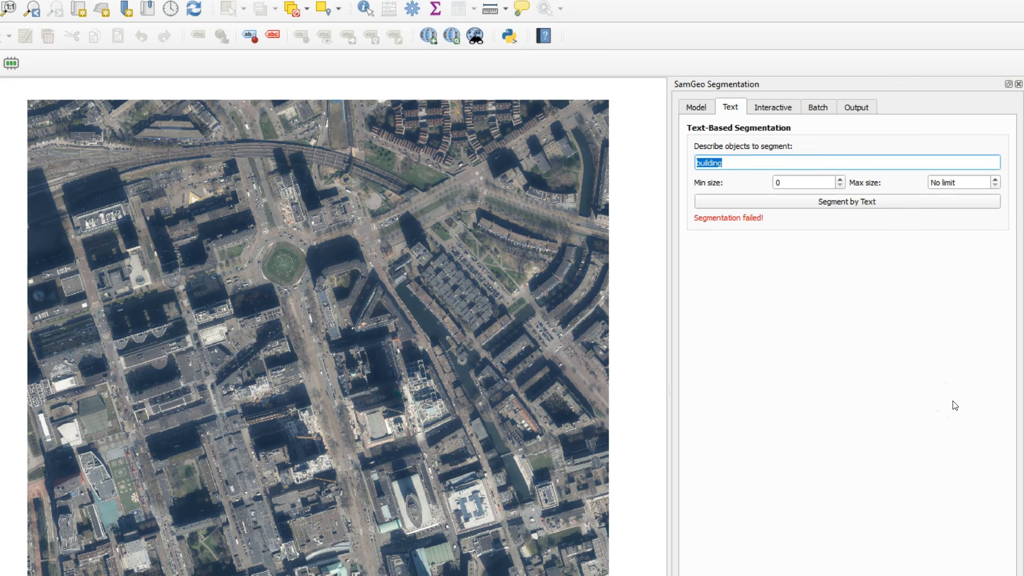
type("shadow")
left_click(857, 201)
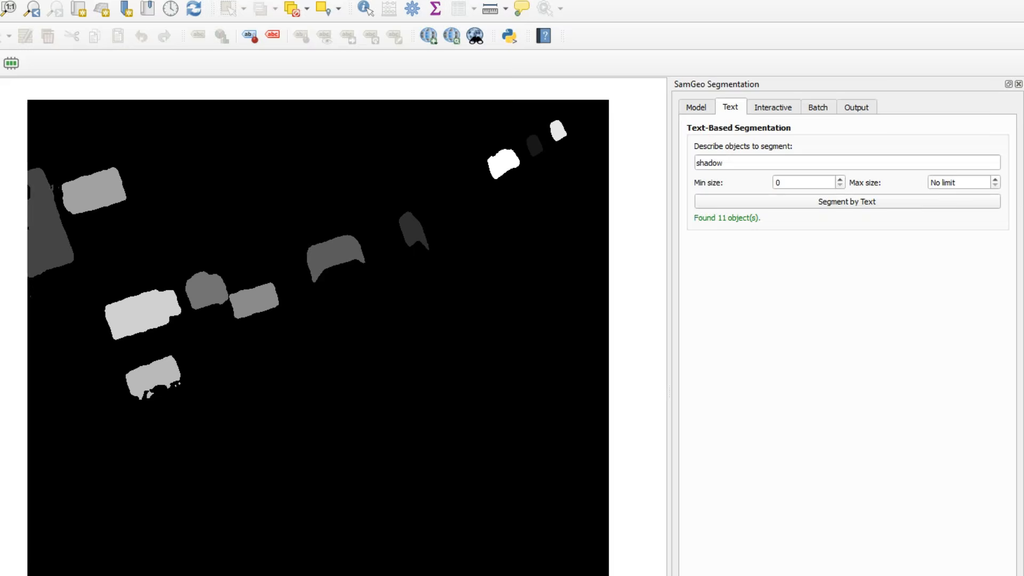
- Check the transparency settings of the shadow mask, compare it with the aerial image by toggling its visibility, and leave it hidden
key("F7")
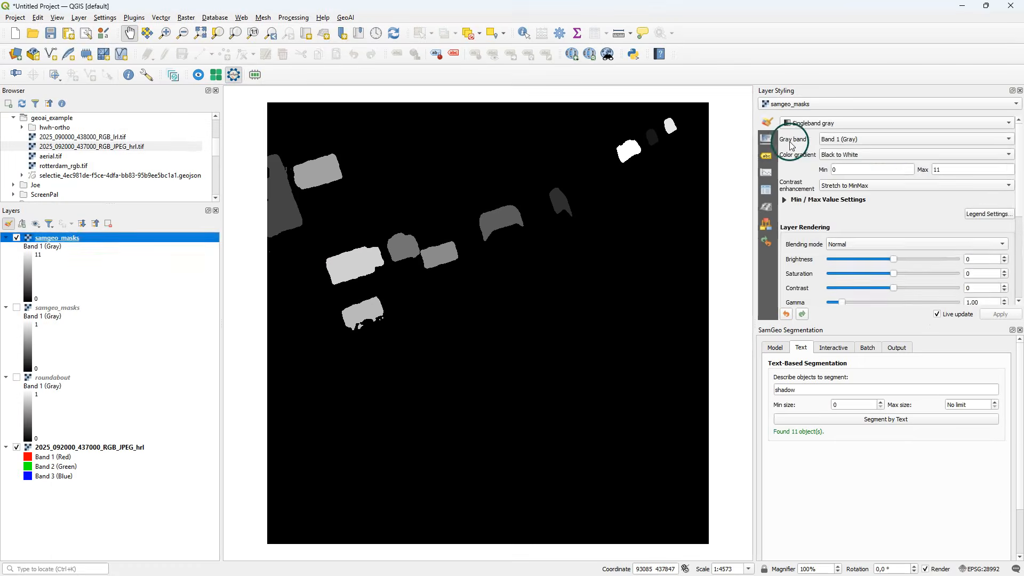
left_click(685, 148)
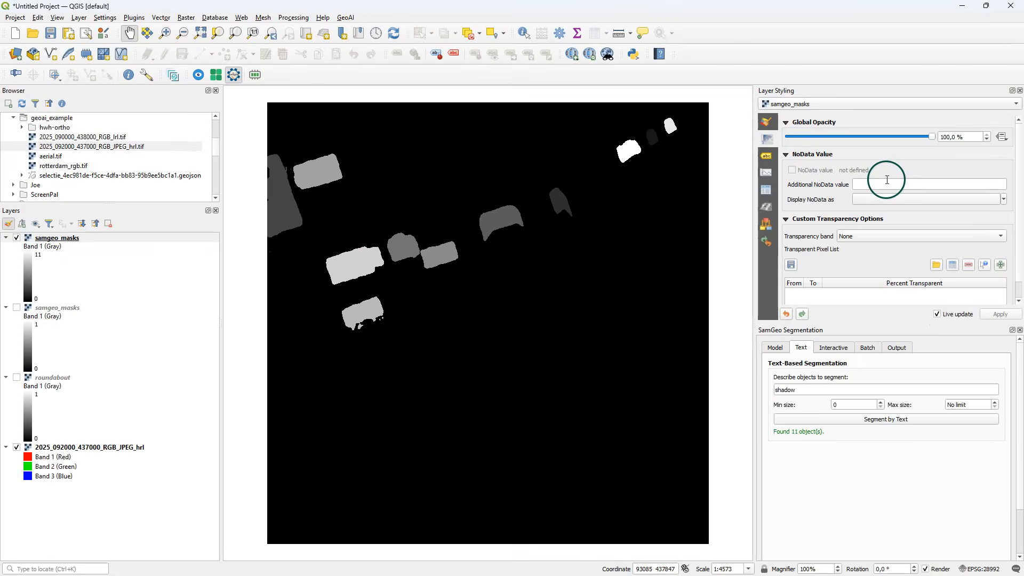
left_click(17, 238)
left_click(17, 238)
left_click(16, 237)
left_click(17, 238)
left_click(17, 238)
left_click(16, 238)
left_click(17, 238)
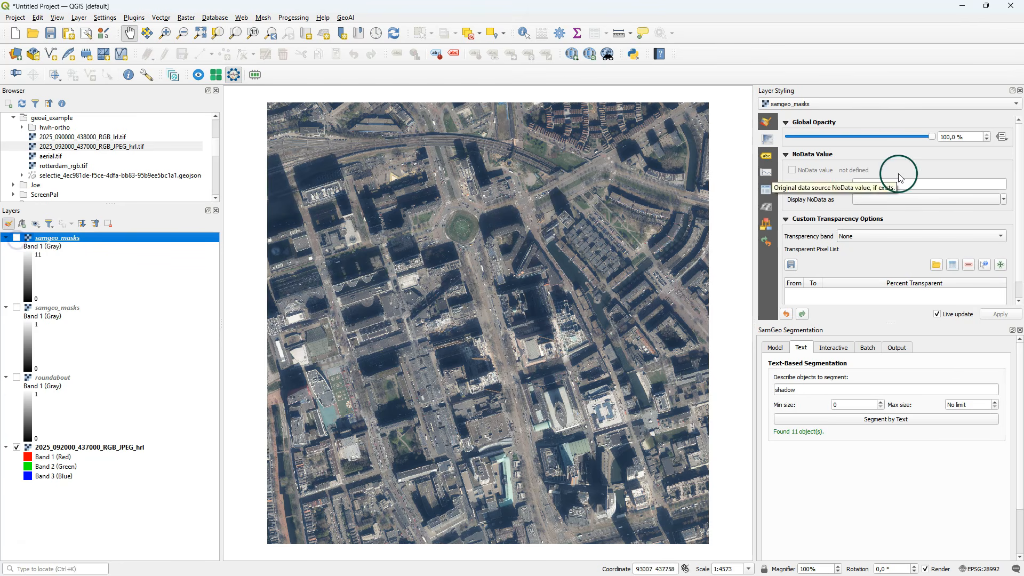
left_click(1019, 91)
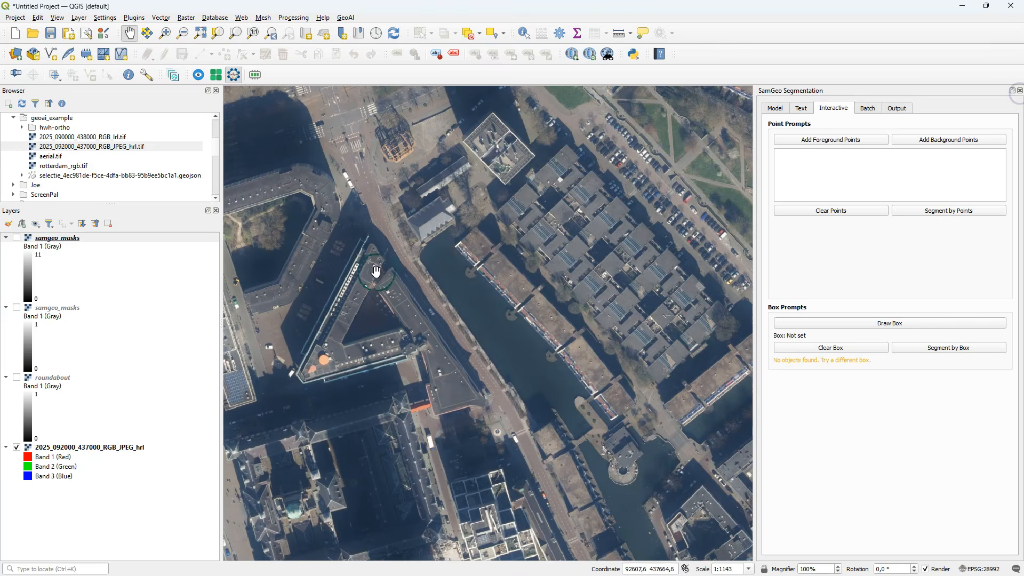
- Draw a box prompt around the canal section east of the triangular building and segment the image by that box
left_click(415, 248)
left_click(921, 322)
left_click_drag(411, 254, 599, 420)
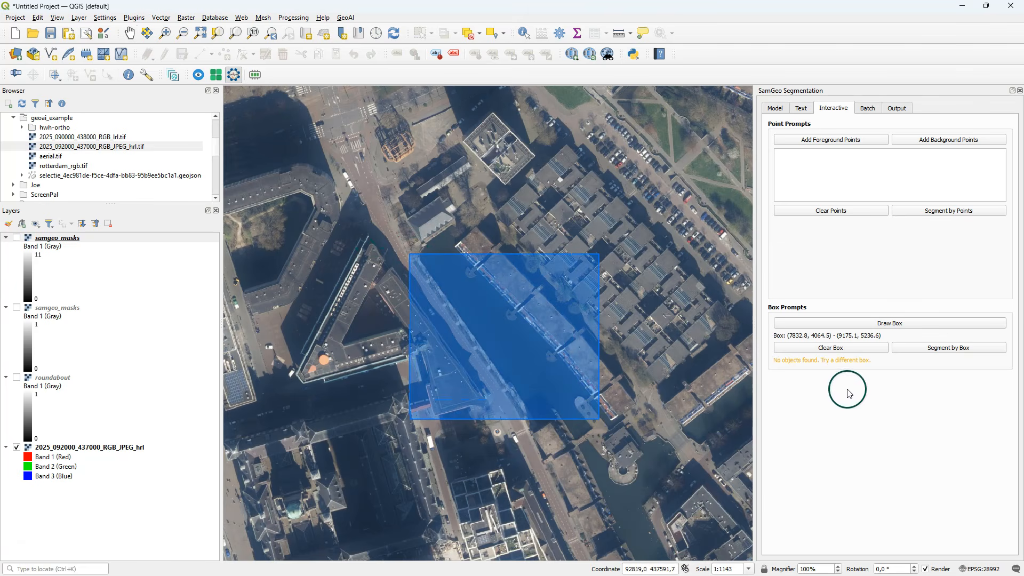
left_click(948, 346)
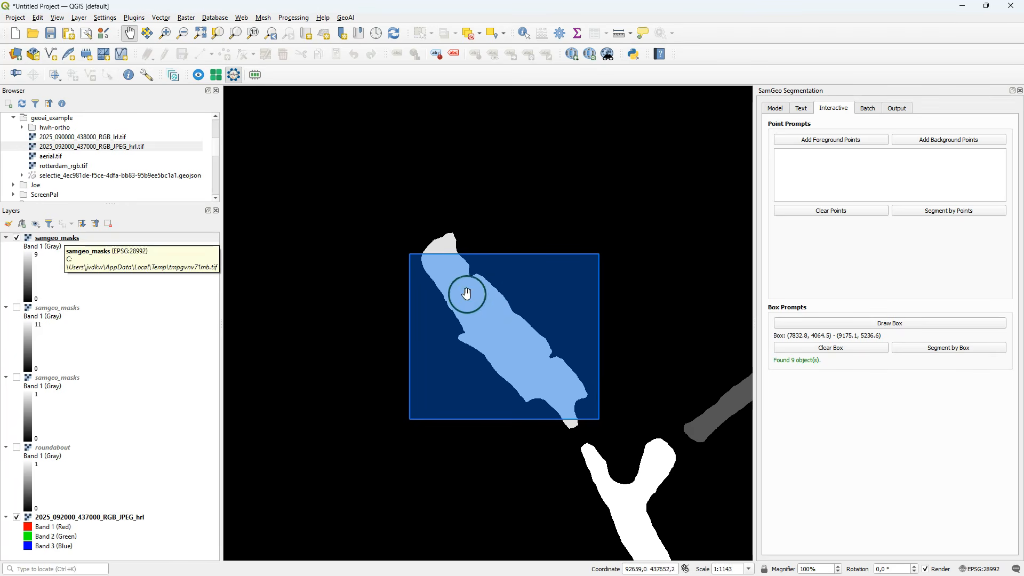
- Style the canal mask layer with Paletted/Unique values, classify it and remove the background class
left_click(46, 240)
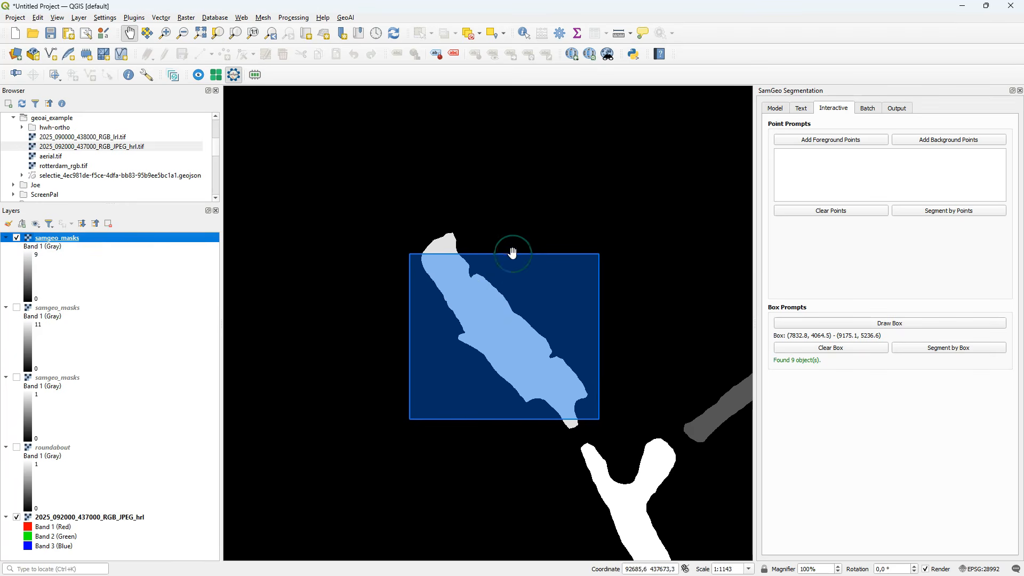
scroll(512, 253, "down", 2)
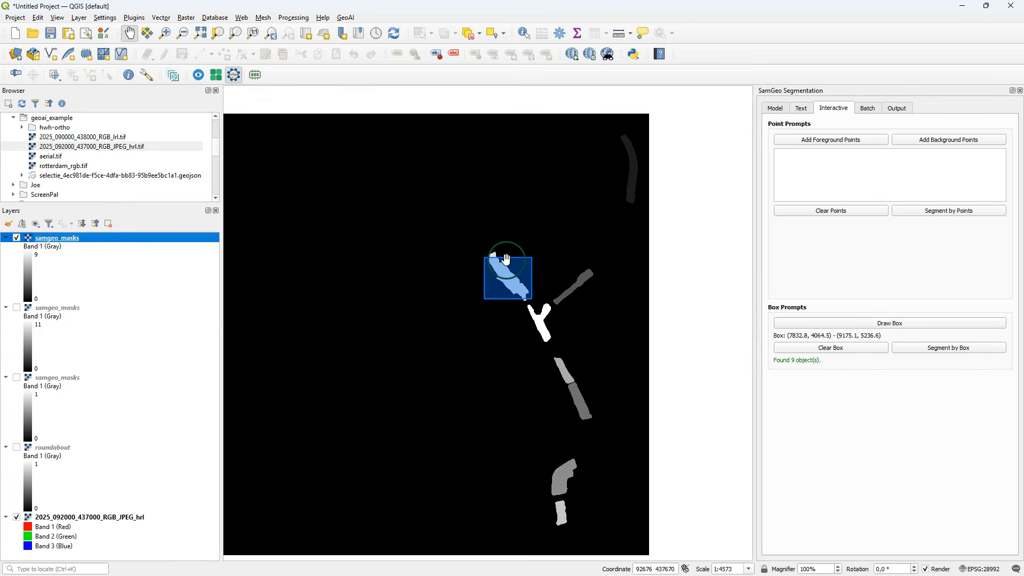
left_click(8, 224)
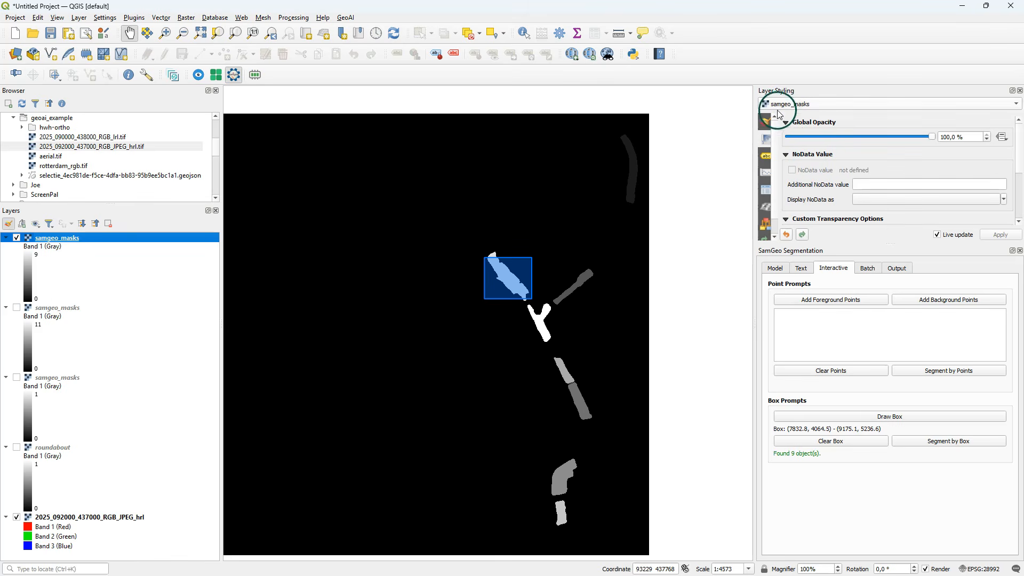
left_click(766, 121)
left_click(859, 123)
left_click(853, 111)
mouse_move(1018, 136)
left_mouse_down()
mouse_move(1019, 174)
mouse_move(1018, 144)
left_mouse_up()
left_click(815, 162)
left_click_drag(1002, 149, 1018, 161)
left_click(899, 203)
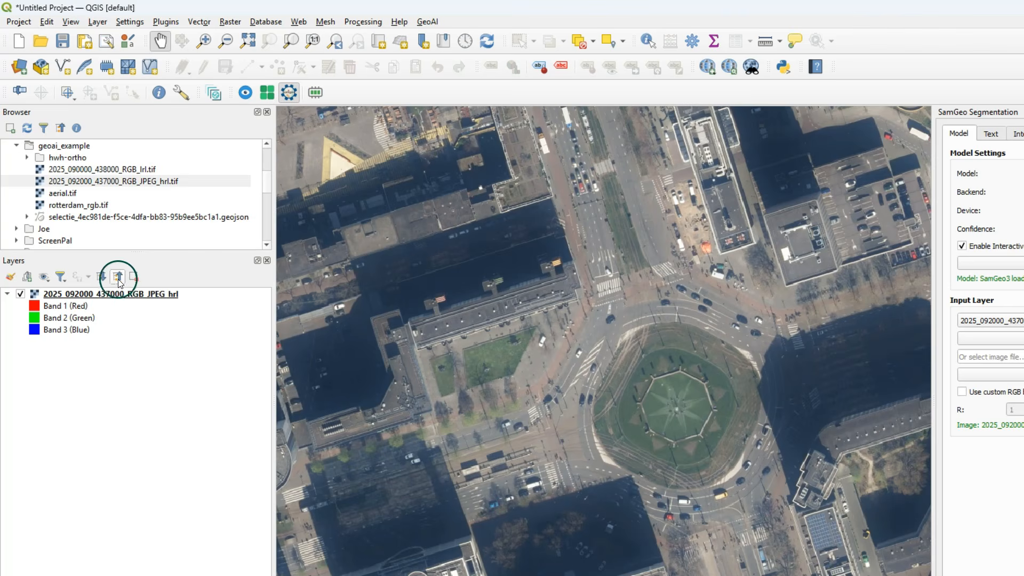
- Export the visible part of the aerial layer around the roundabout as hofplein.tif in geoai_example and hide the original layer
right_click(89, 293)
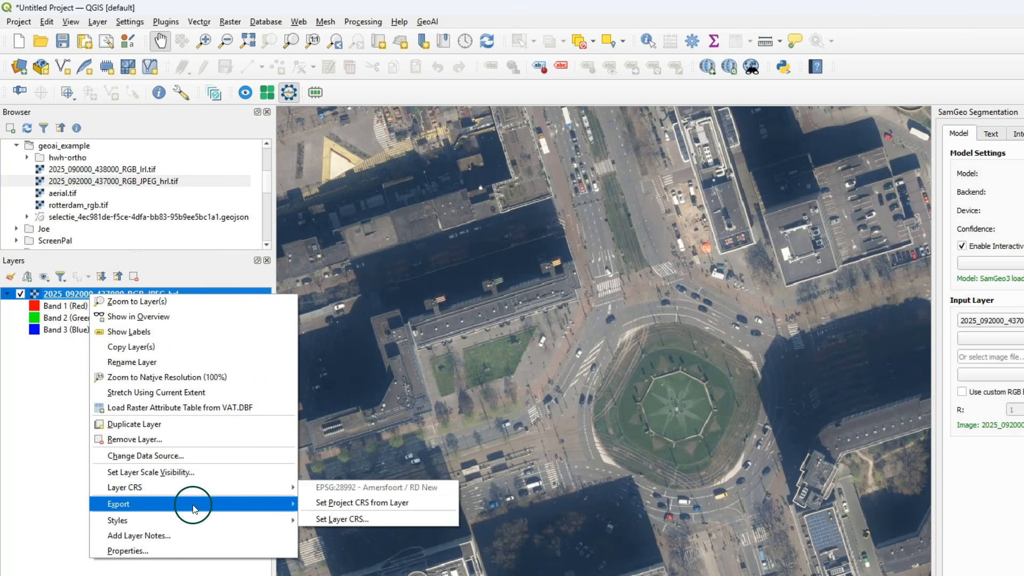
mouse_move(194, 507)
left_click(372, 505)
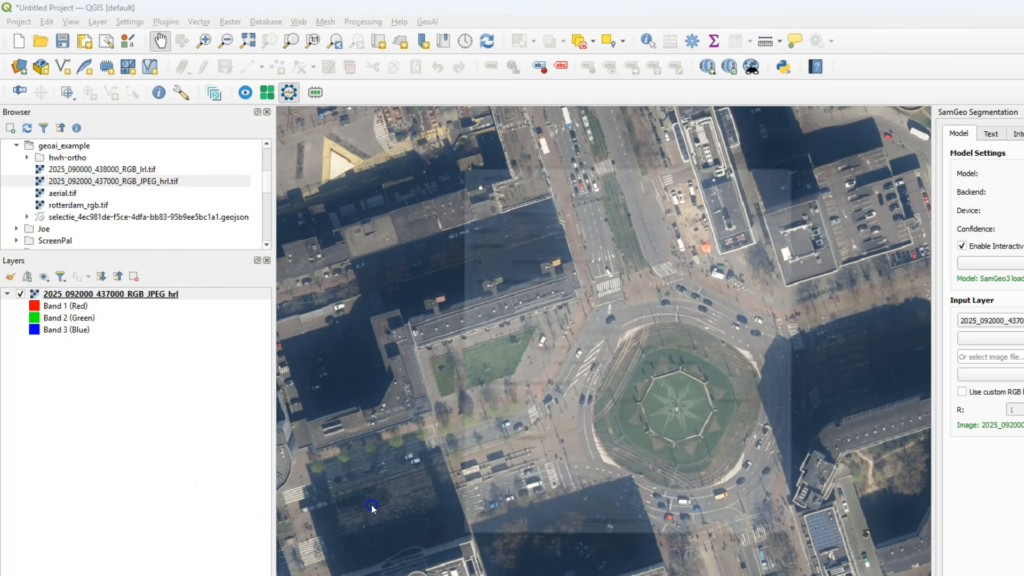
left_click(687, 368)
left_click(807, 217)
type("hofplein")
left_click(966, 496)
left_click(674, 550)
left_click(23, 341)
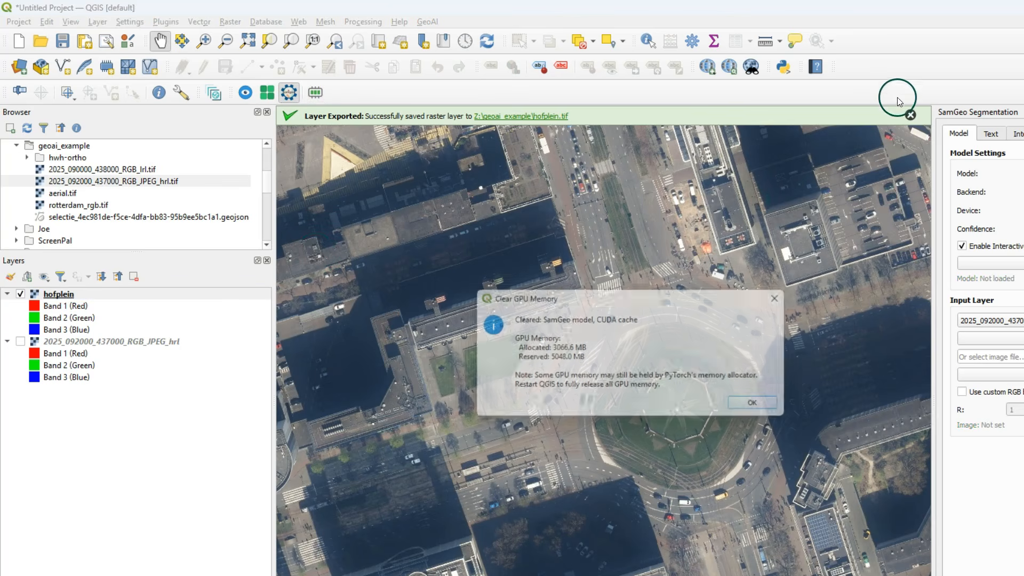
- Clear the GPU memory and load the SamGeo3 (SAM3) model again with interactive mode enabled
left_click(764, 407)
left_click(910, 115)
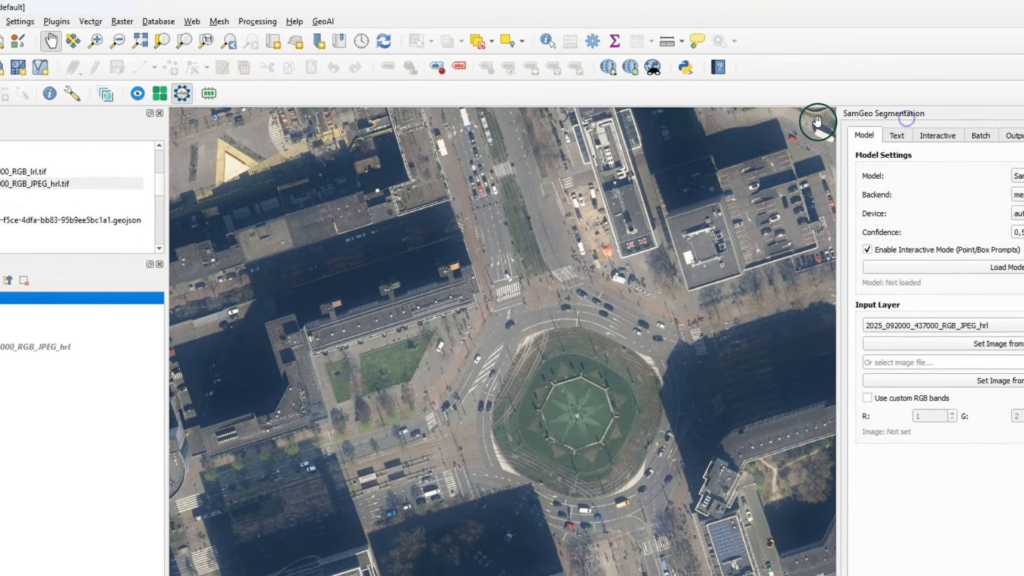
left_click(1023, 263)
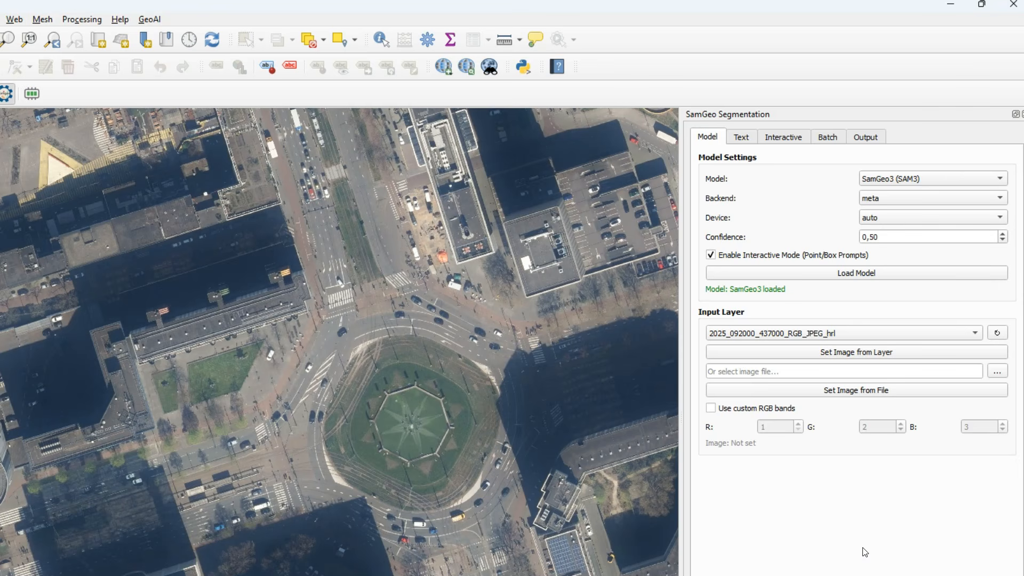
- Refresh the list of input layers and set the hofplein layer as the image for segmentation
left_click(953, 334)
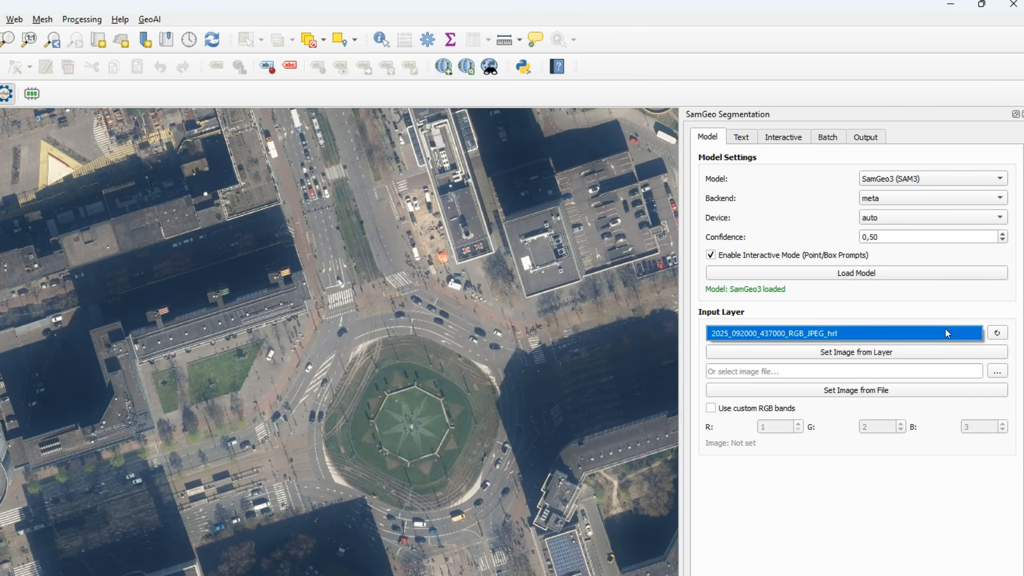
left_click(997, 334)
left_click(974, 333)
left_click(851, 349)
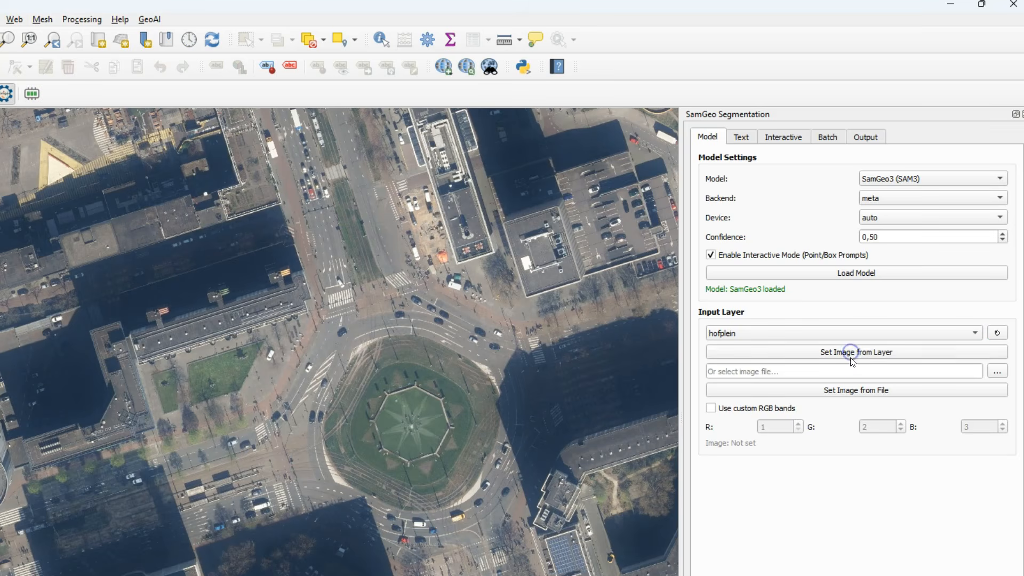
left_click(858, 350)
left_click(897, 541)
- Segment the hofplein image by the text "cars"
left_click(742, 137)
left_click(788, 238)
left_click(769, 197)
left_click(866, 231)
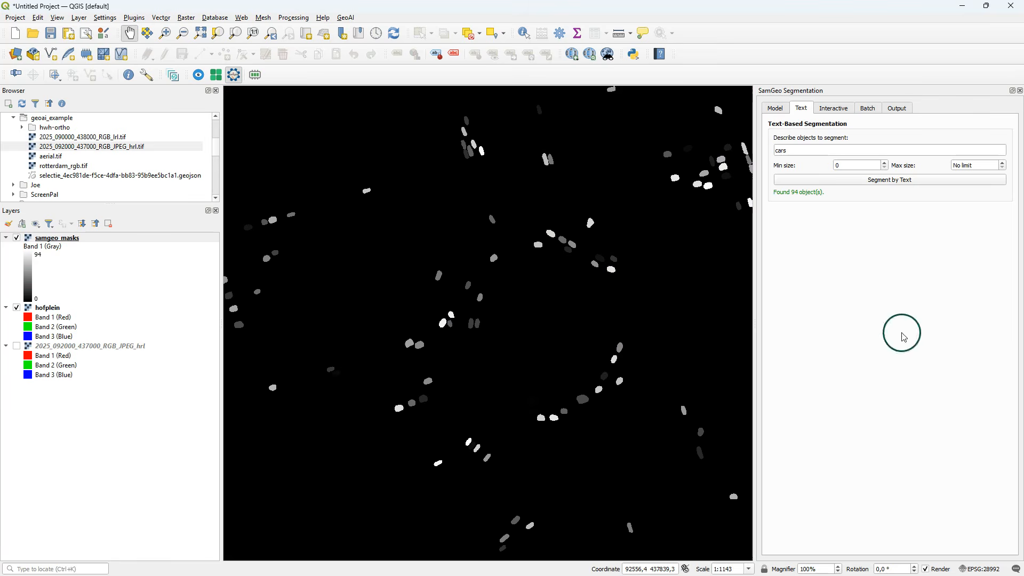
- Style the car mask layer with Paletted/Unique values, classify it and remove the background class 0
left_click(62, 240)
left_click(8, 225)
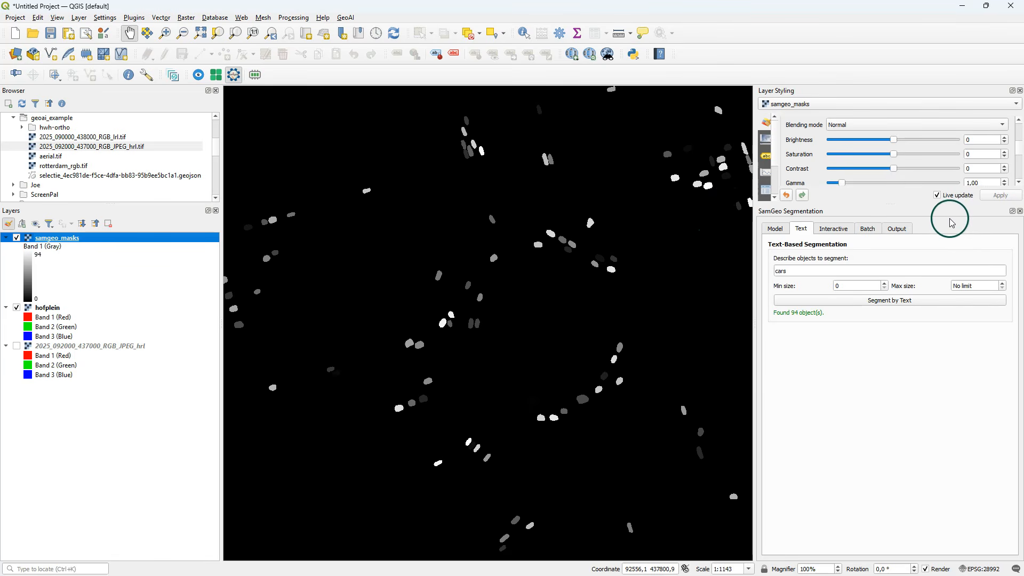
left_click_drag(872, 206, 876, 368)
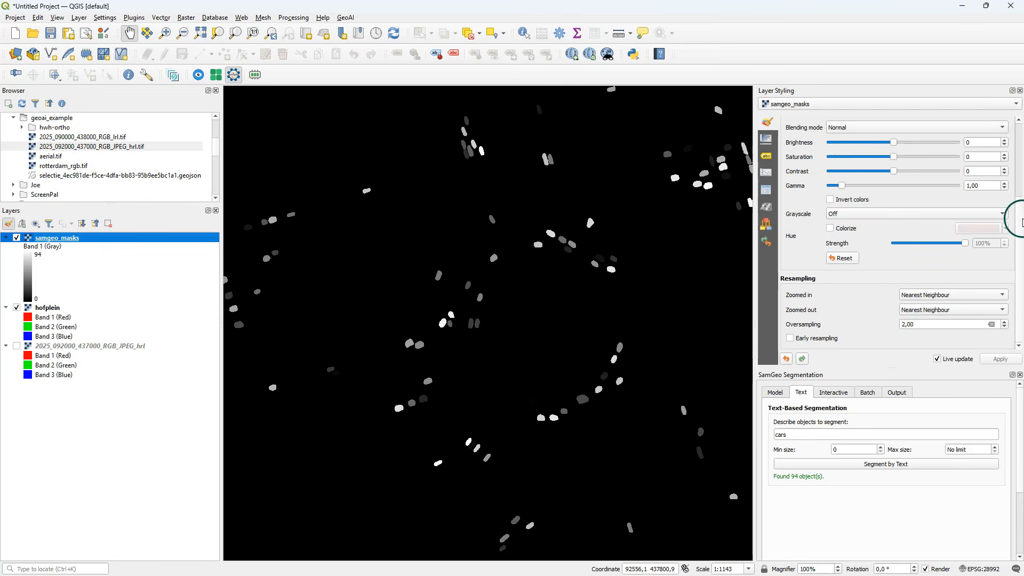
scroll(1022, 222, "up", 5)
left_click(869, 122)
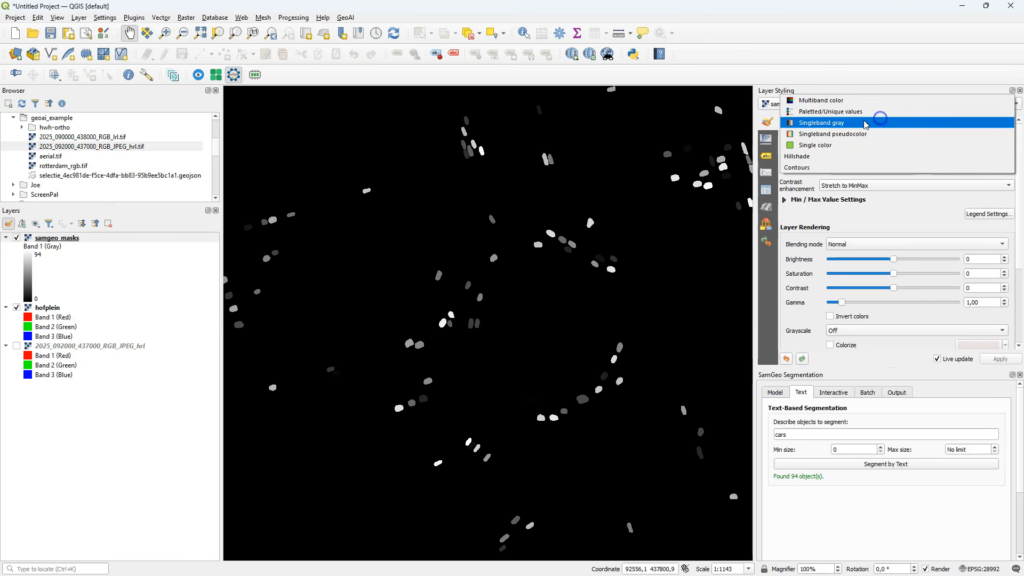
left_click(840, 111)
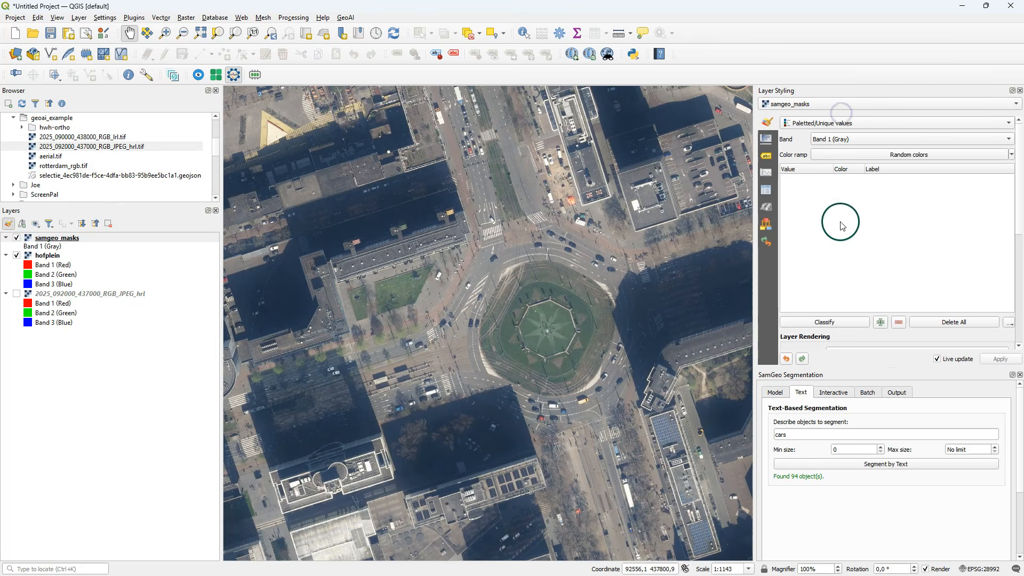
left_click(823, 321)
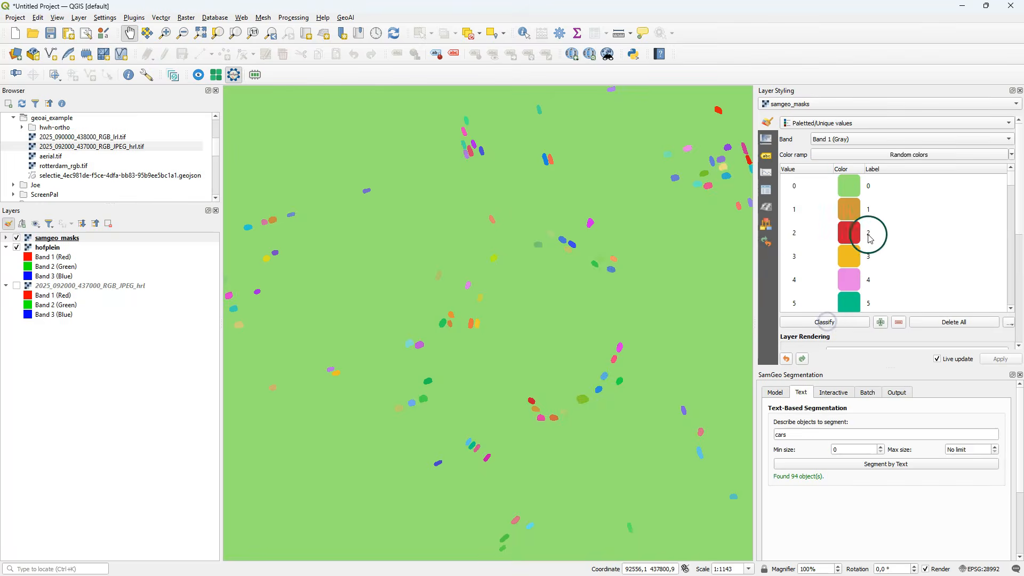
left_click(852, 192)
left_click(898, 322)
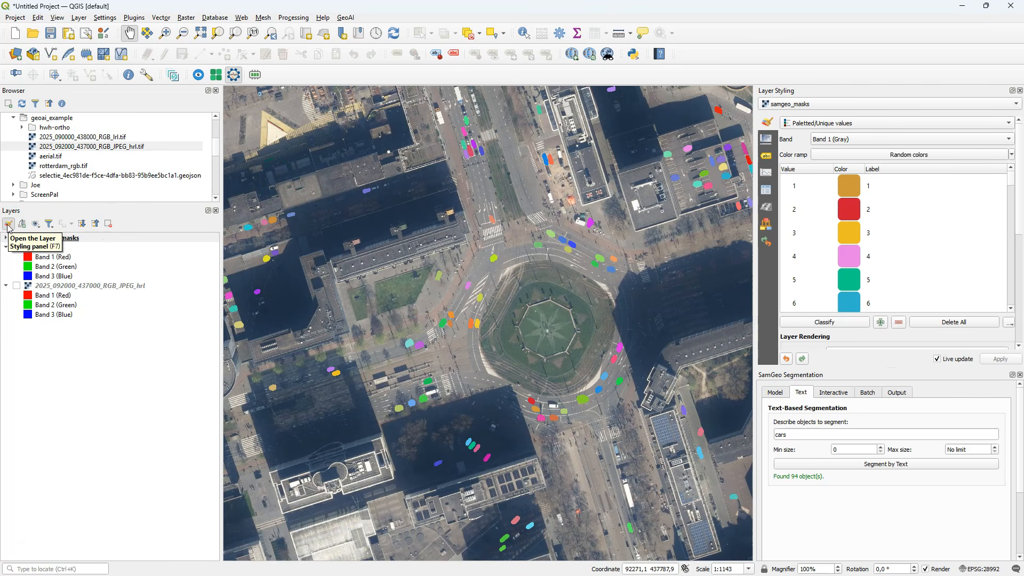
- Rename the car mask layer as cars and hide it, and segment the hofplein image by the text "solar panels"
left_click(949, 425)
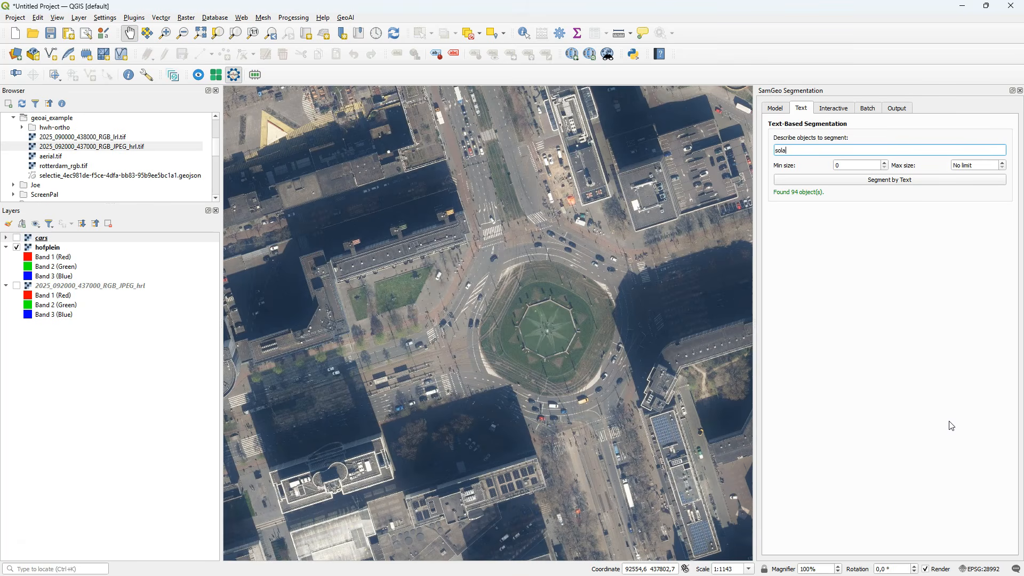
left_click(885, 179)
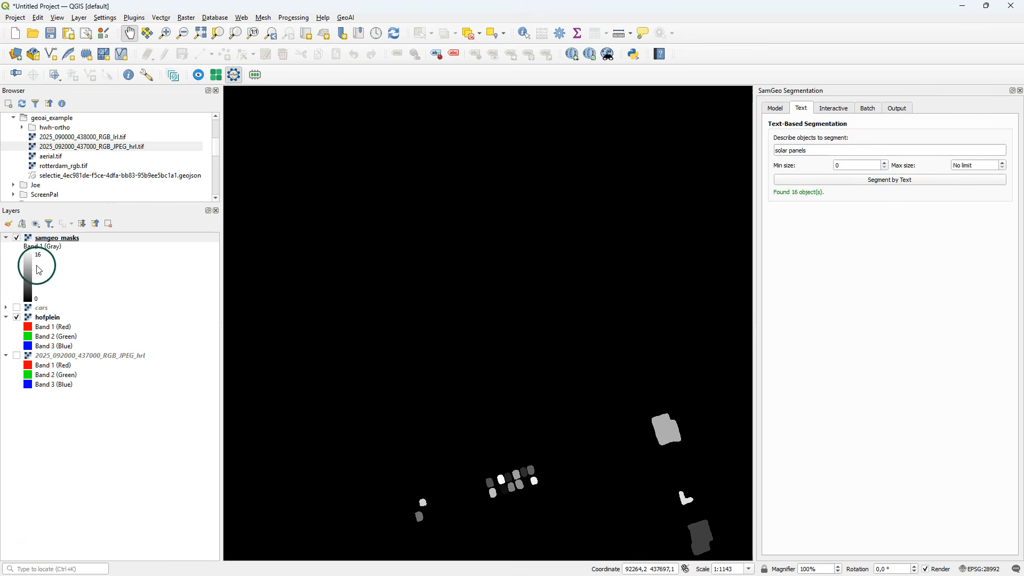
- Hide the solar panel mask and segment the hofplein image by the text "shadows"
left_click(17, 238)
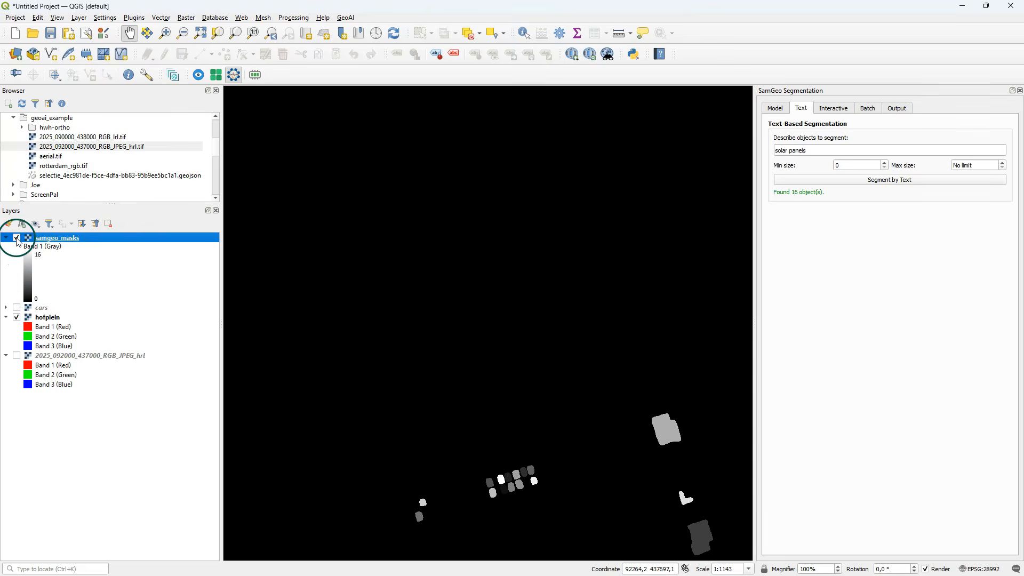
triple_click(813, 150)
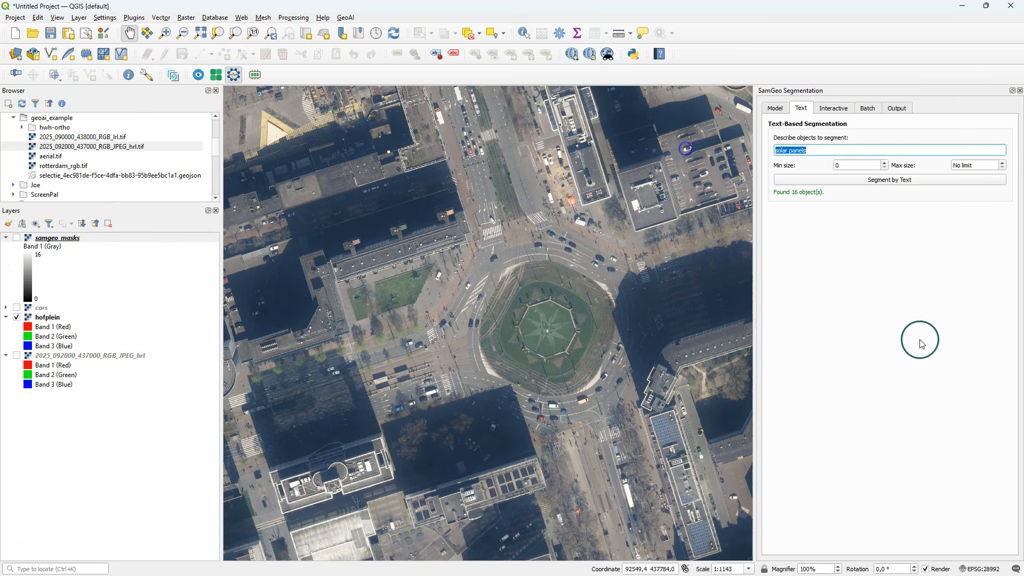
left_click(884, 183)
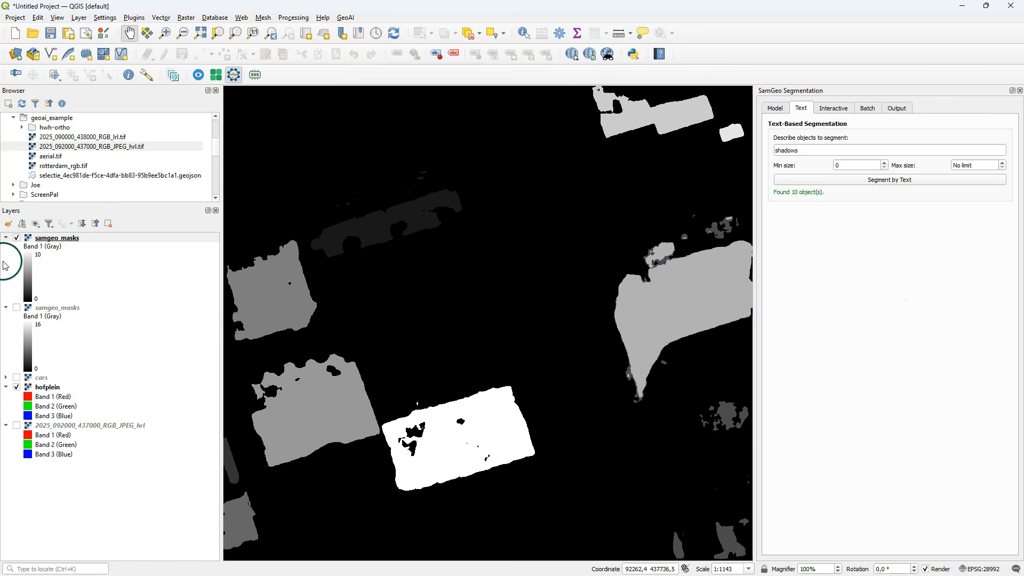
- Style the shadows mask layer with Paletted/Unique values, classify it and remove the background class 0
left_click(24, 238)
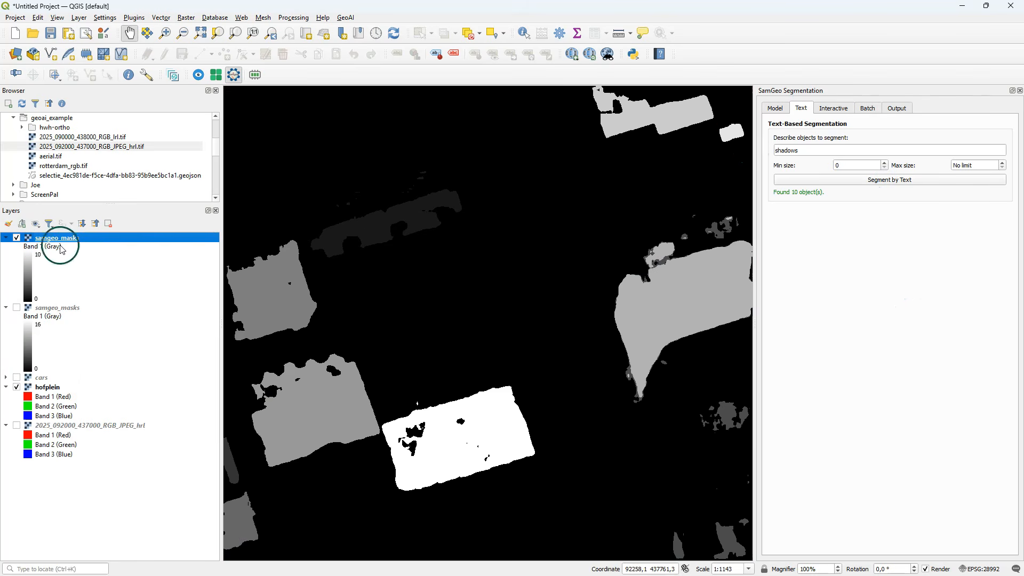
left_click(8, 223)
left_click(821, 123)
left_click(833, 114)
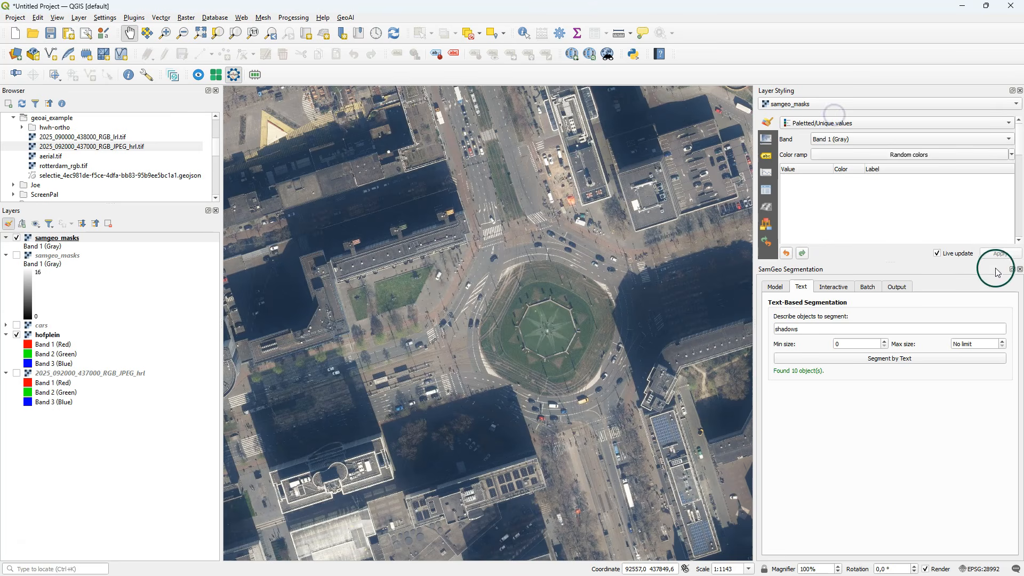
mouse_move(1018, 149)
left_mouse_down()
mouse_move(1020, 189)
mouse_move(1018, 132)
mouse_move(1018, 160)
left_mouse_up()
left_click(840, 169)
left_click(854, 189)
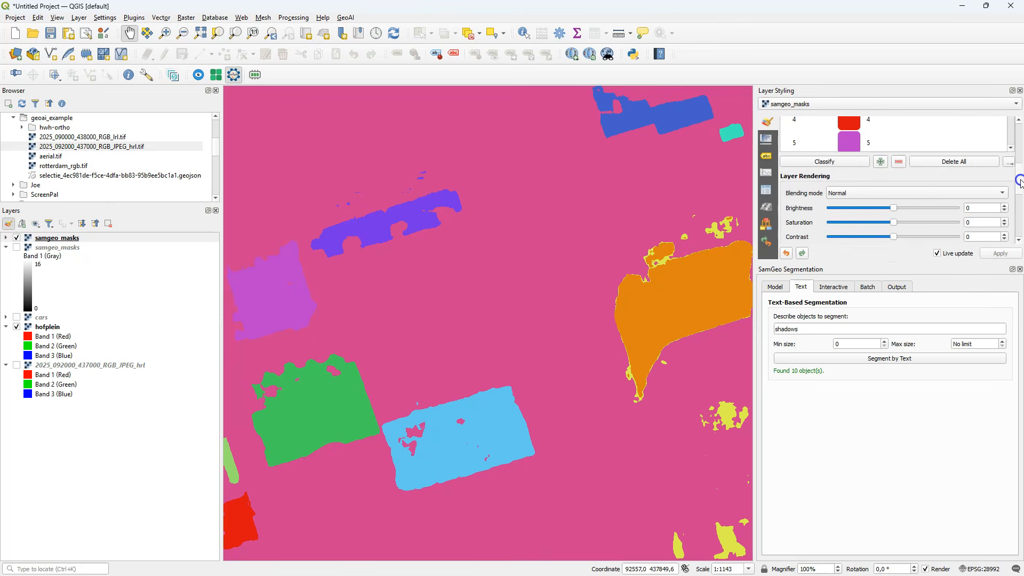
left_click(899, 161)
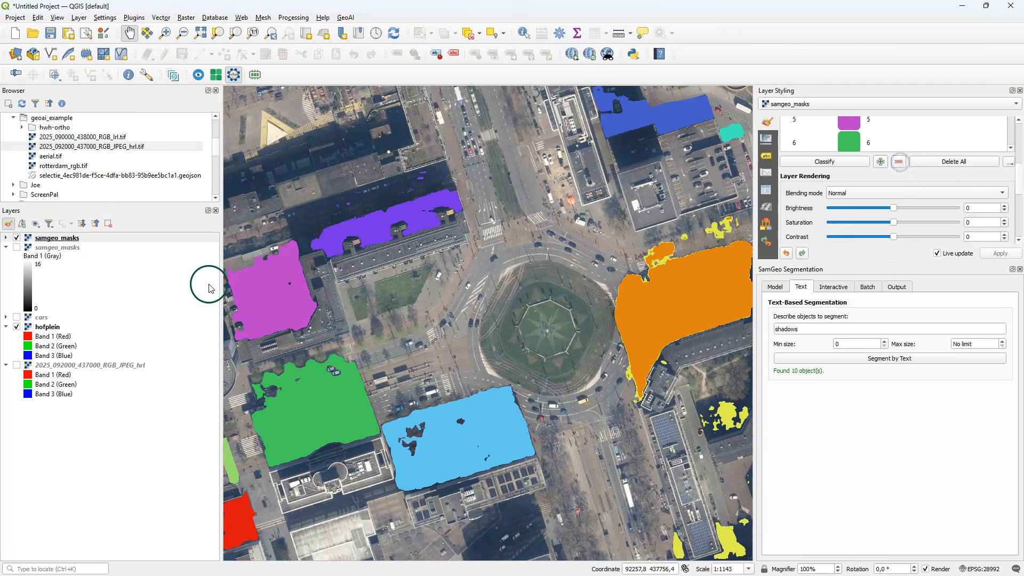
- Compare the coloured shadows mask with the hofplein image by toggling its visibility, and leave the mask hidden
left_click(16, 238)
left_click(17, 238)
left_click(17, 238)
left_click(17, 238)
left_click(16, 238)
left_click(17, 237)
left_click(17, 237)
left_click(16, 238)
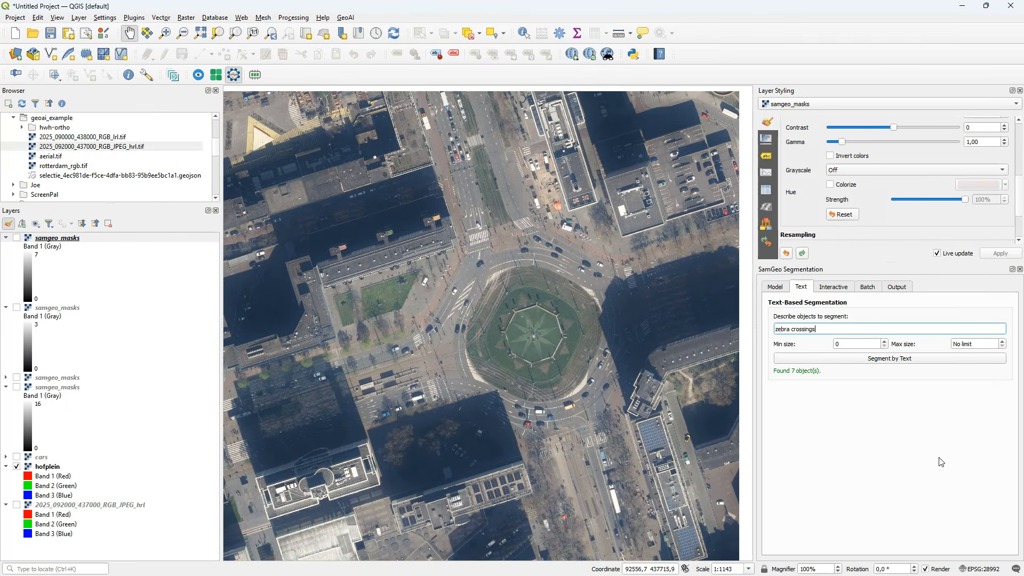
- Segment the hofplein image by the text "zebra crossings"
left_click(883, 358)
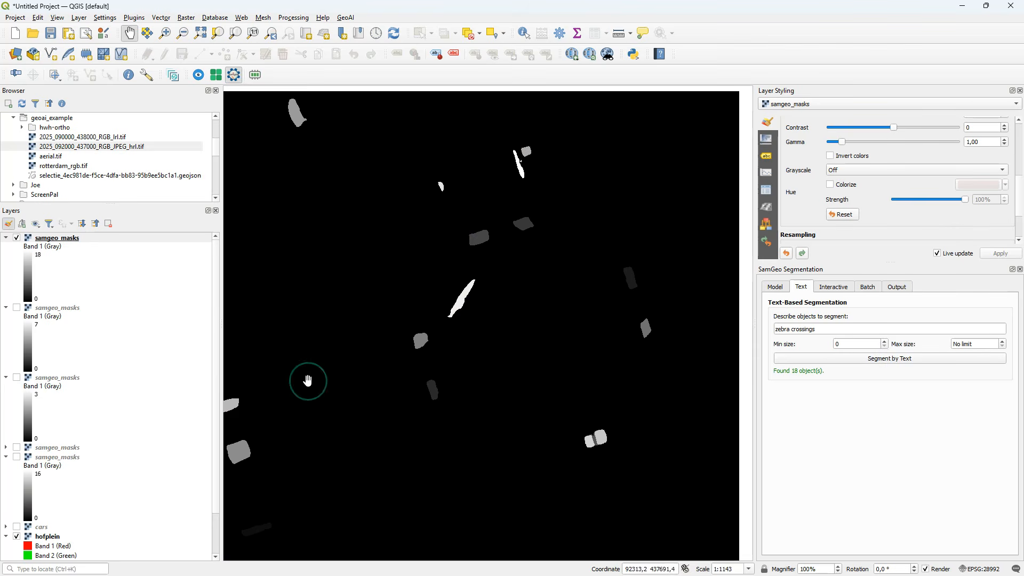
- Style the zebra crossings mask layer with Paletted/Unique values, classify it and remove the background class 0
left_click_drag(1019, 200, 1012, 116)
left_click(896, 126)
left_click(807, 111)
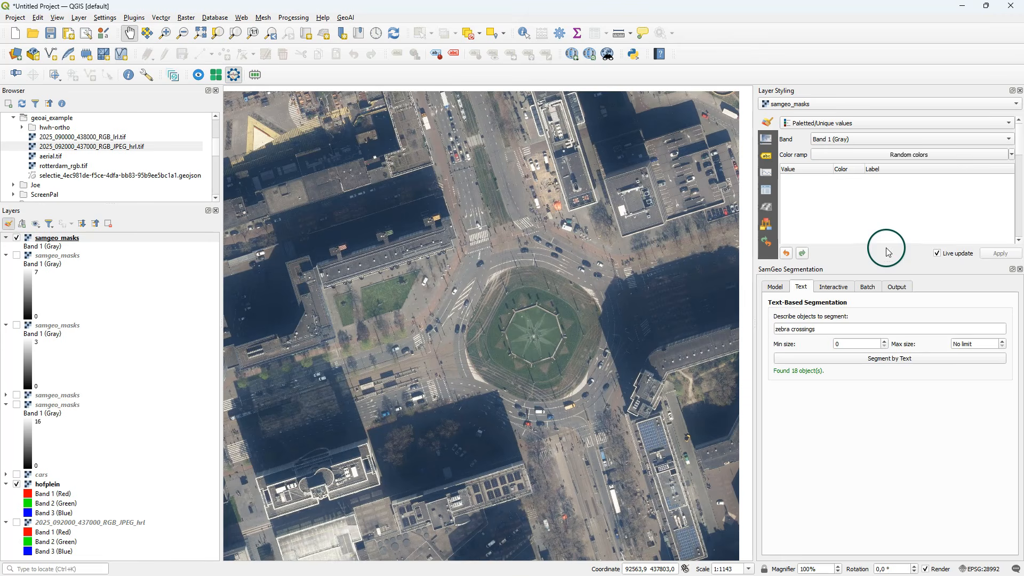
left_click_drag(889, 261, 889, 414)
left_click(836, 322)
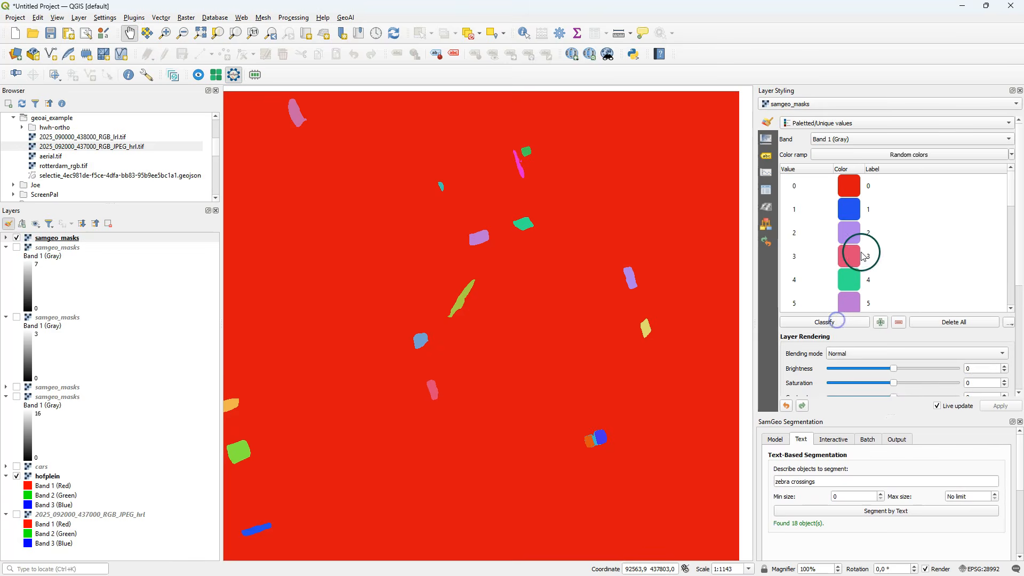
left_click(816, 188)
left_click(899, 322)
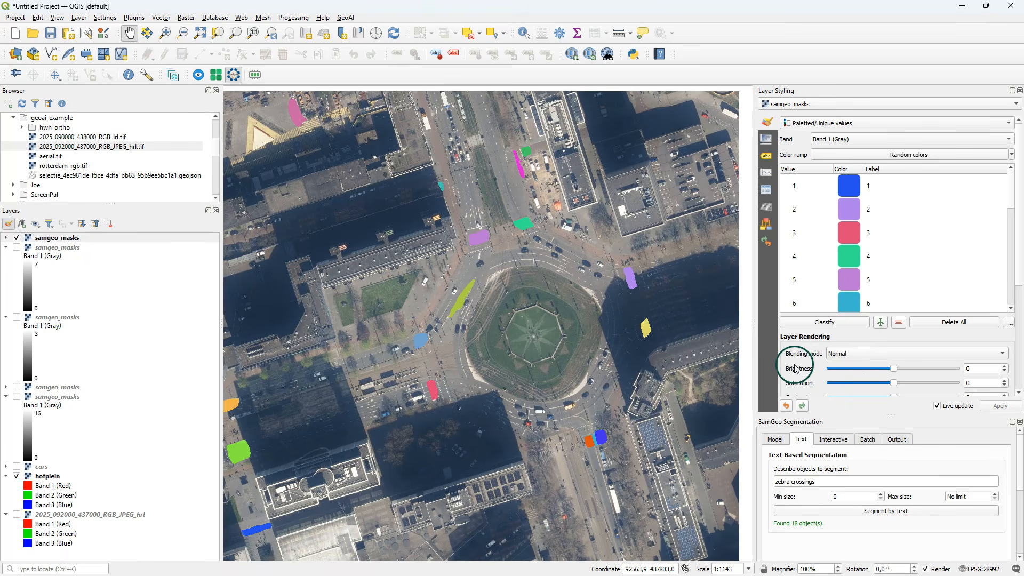
- Set the zebra crossings mask's blending mode to Multiply and inspect the crossings over the hofplein image
left_click(869, 354)
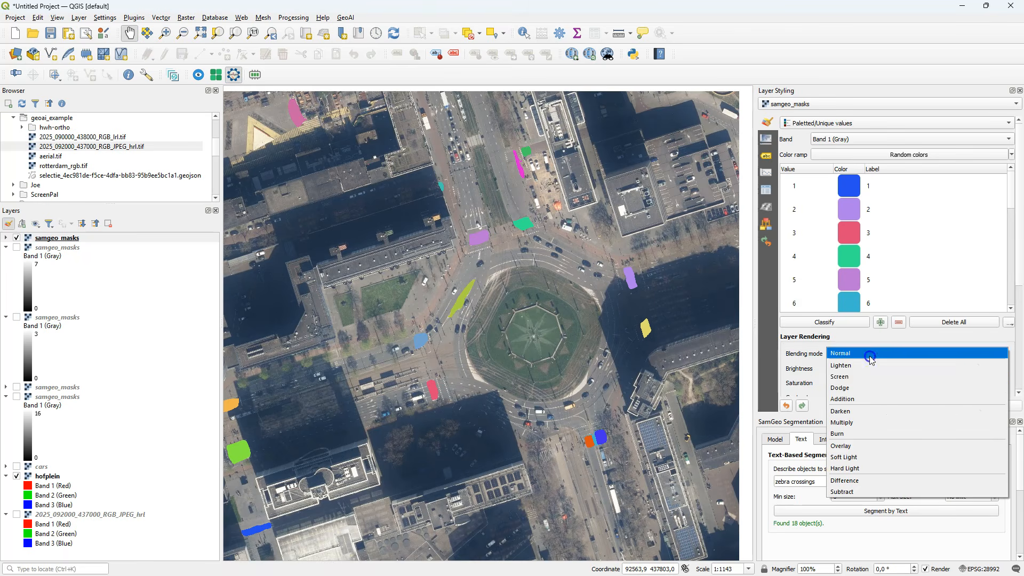
left_click(853, 422)
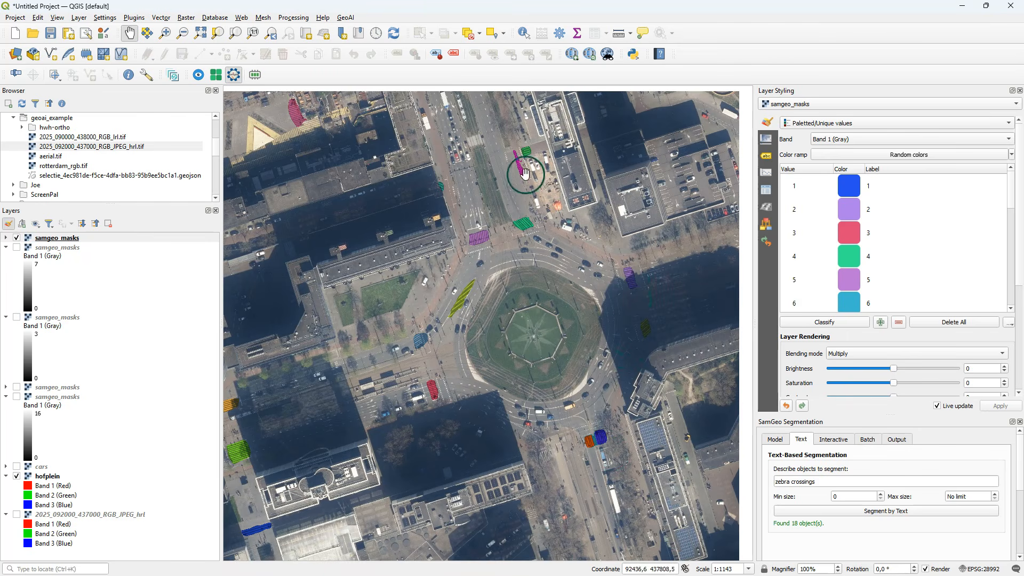
left_click_drag(458, 314, 486, 334)
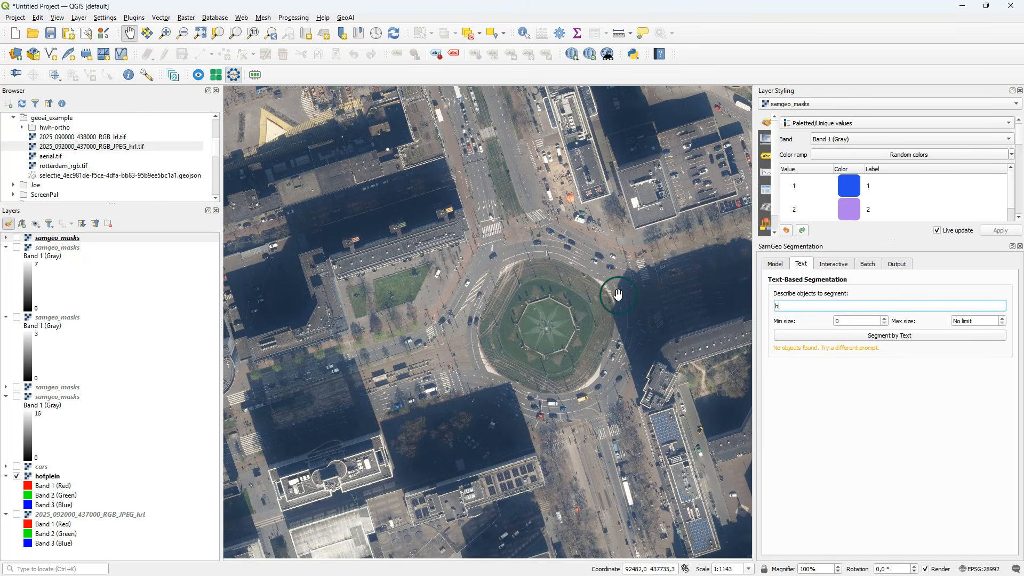
- Segment the hofplein image by the text "building"
type("g")
key("Return")
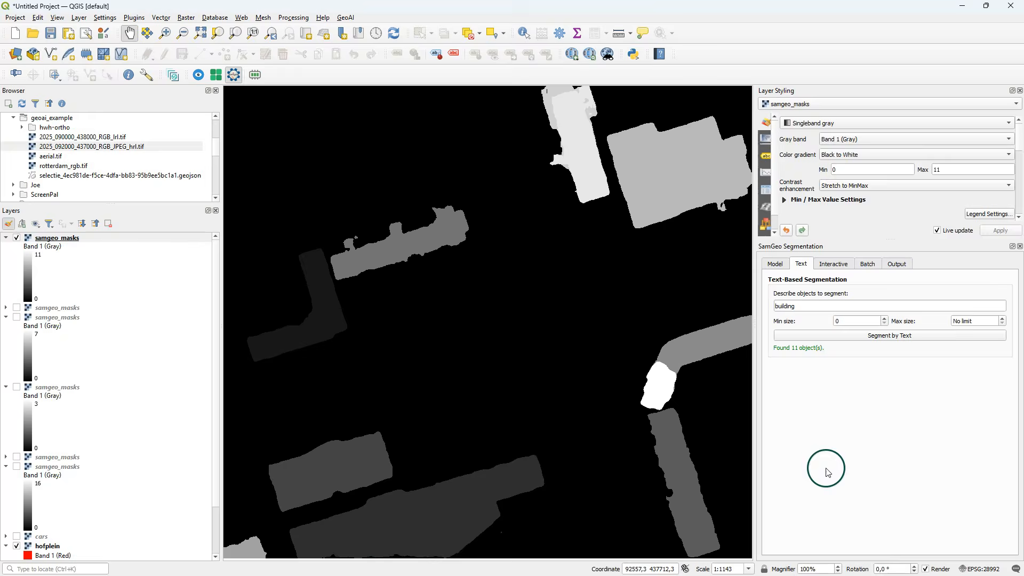
- Copy the style of the zebra crossings mask layer and paste it onto the building mask layer
right_click(67, 256)
mouse_move(196, 487)
mouse_move(288, 489)
left_click(384, 458)
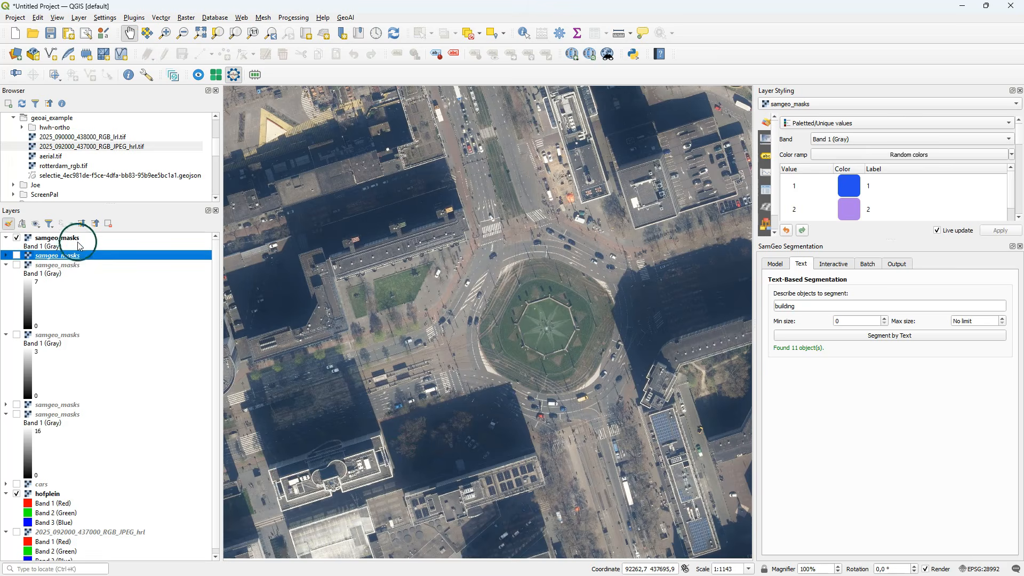
right_click(74, 237)
mouse_move(206, 446)
mouse_move(298, 459)
left_click(397, 463)
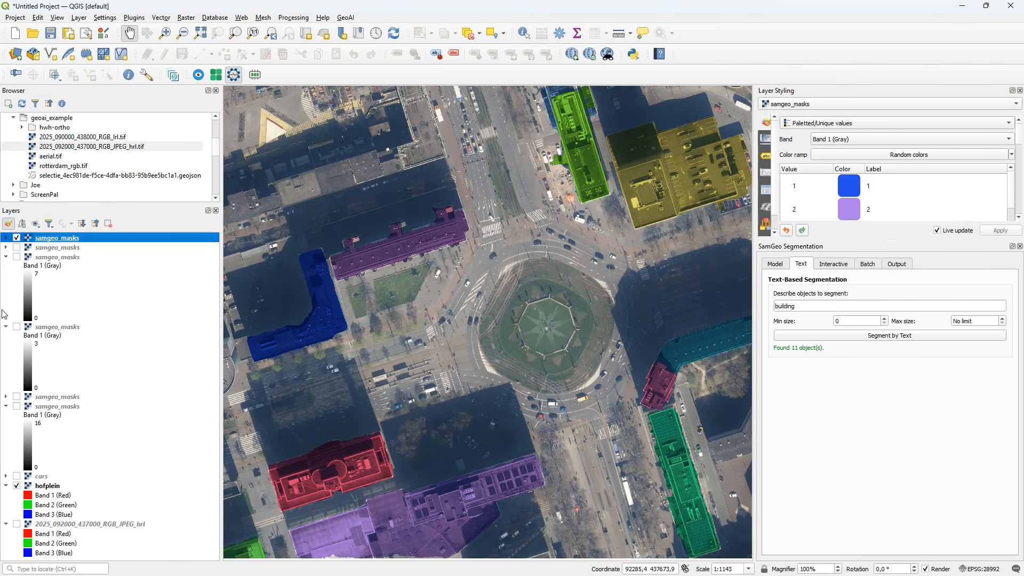
scroll(429, 278, "down", 1)
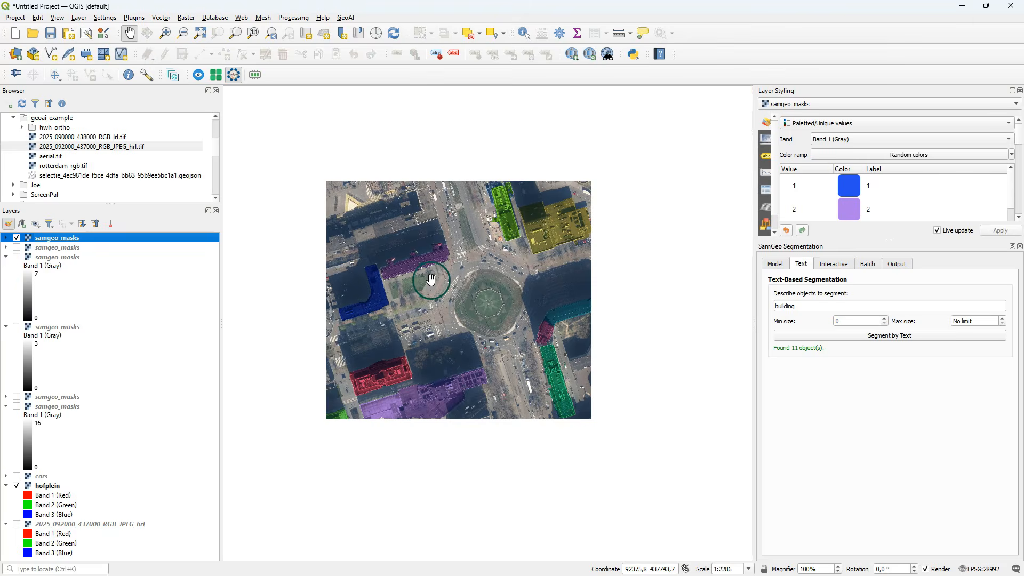
scroll(413, 285, "up", 1)
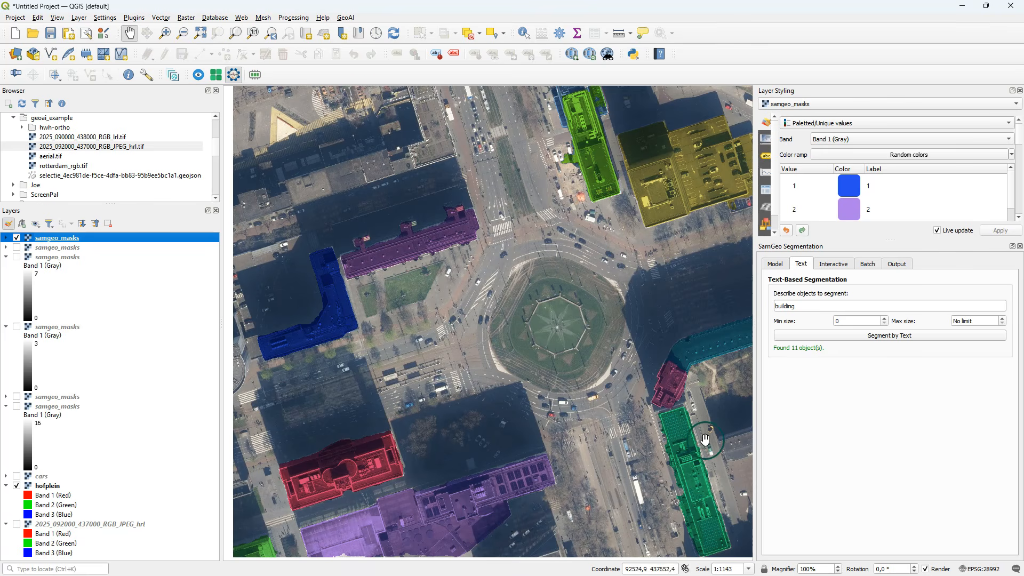